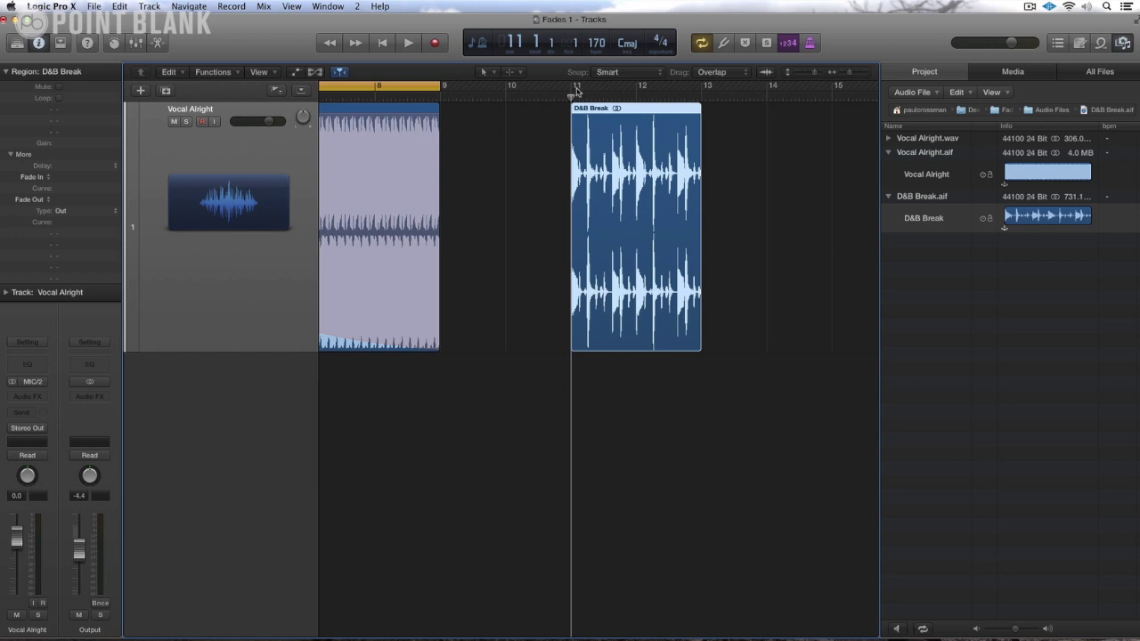
Step: Set the cycle range from bar 11 to bar 13 over the D&B Break region and audition it
left_click_drag(575, 88, 700, 96)
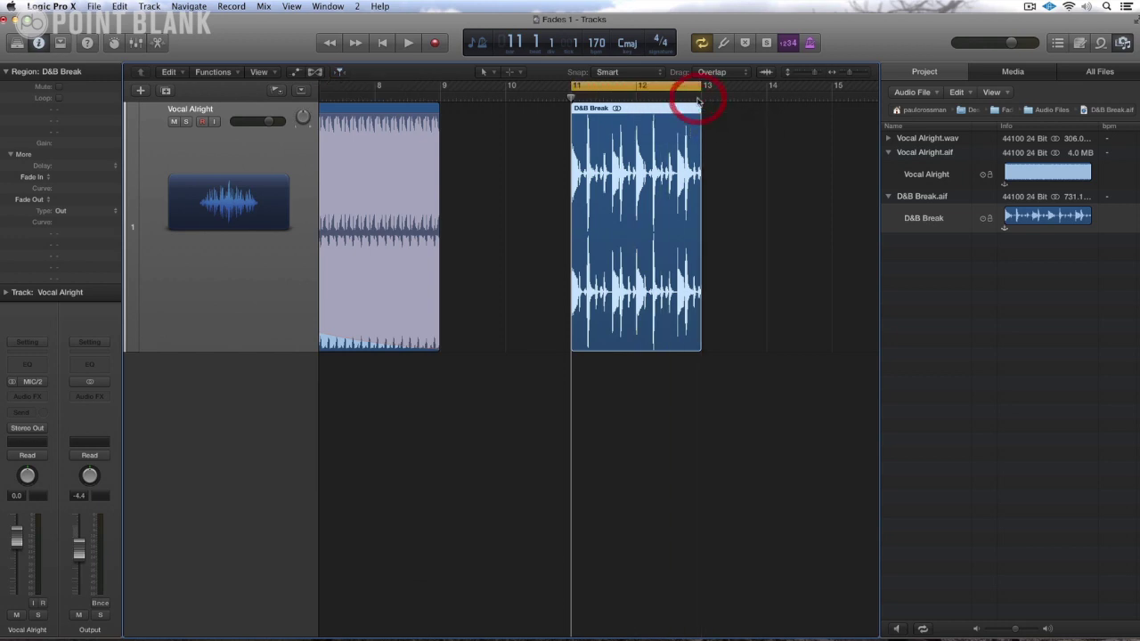
key("space")
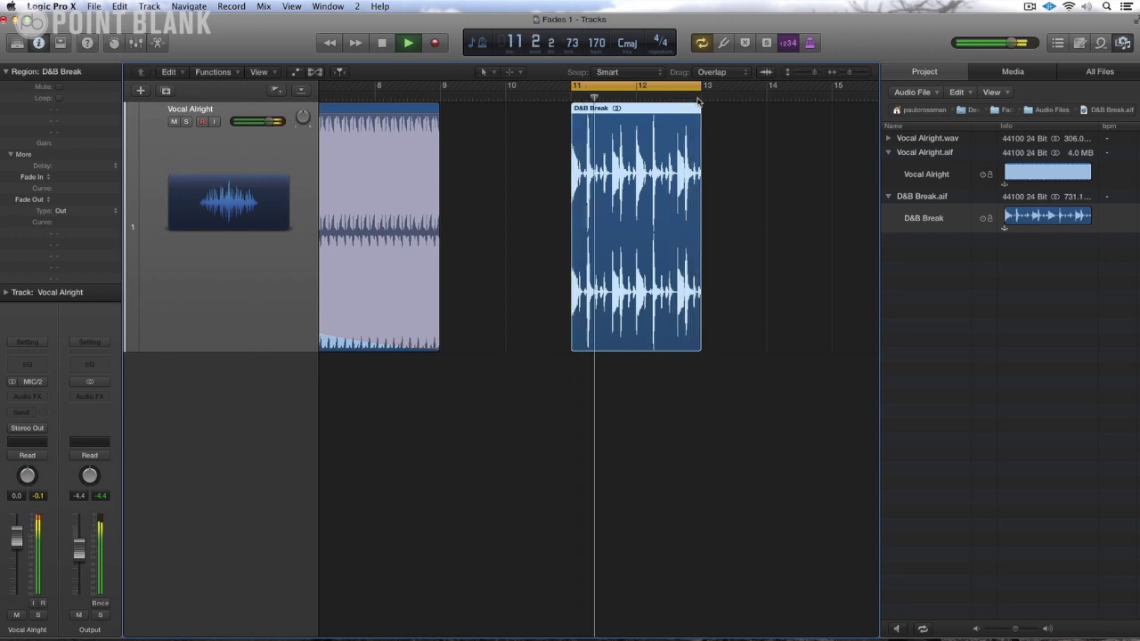
key("space")
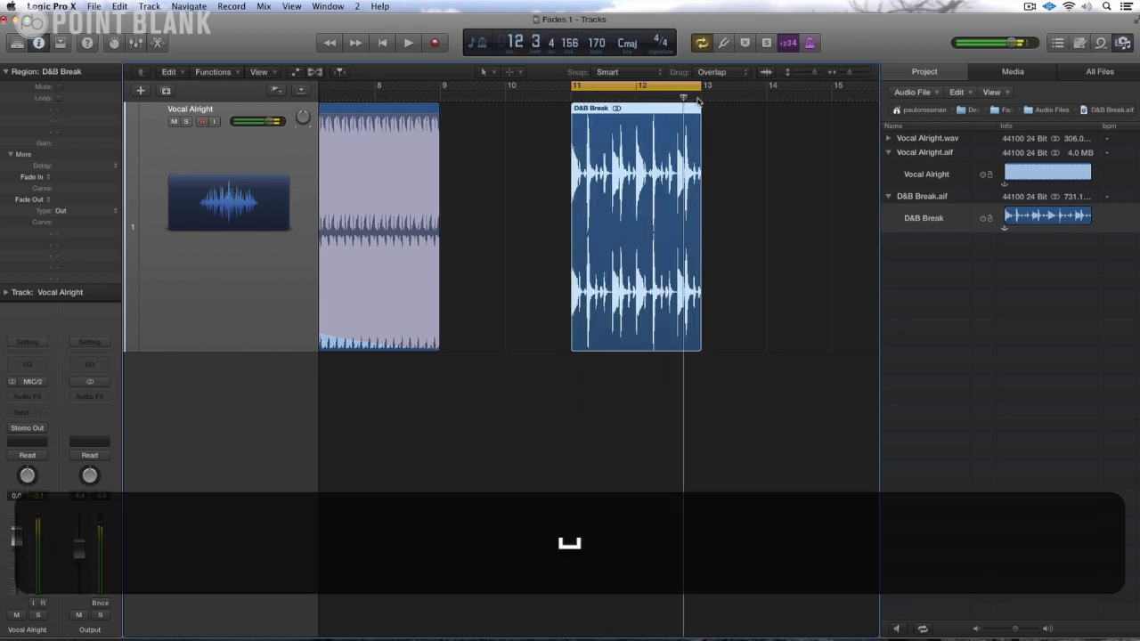
Step: Split the D&B Break region with the Scissors Tool at positions 12 2 1 1 and 12 2 2 188
key("alt")
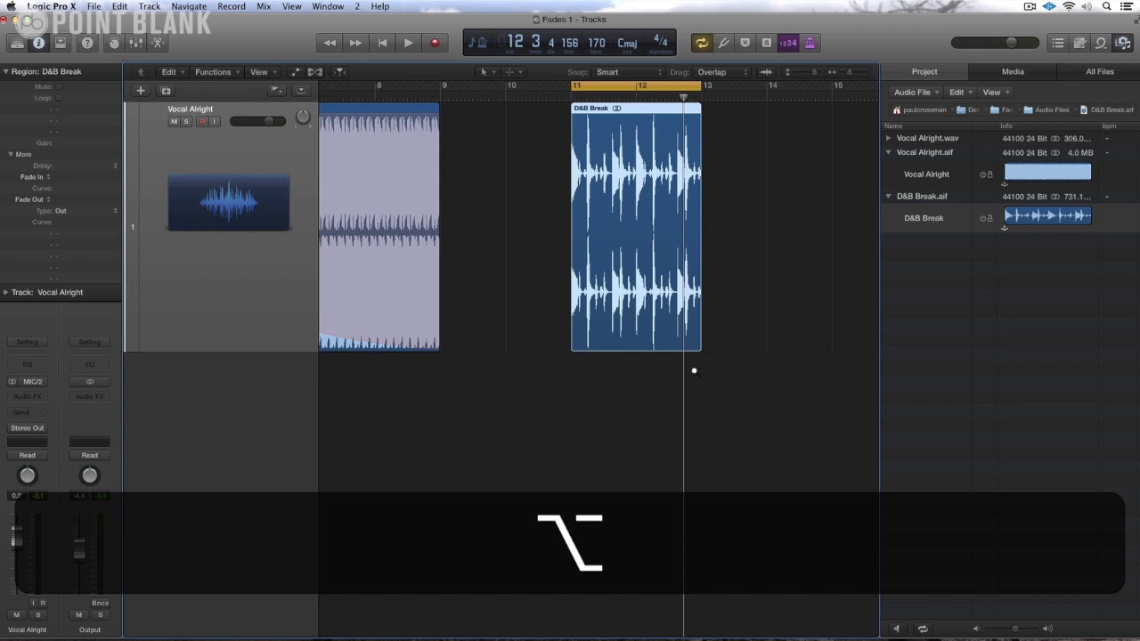
left_click(589, 264, "alt")
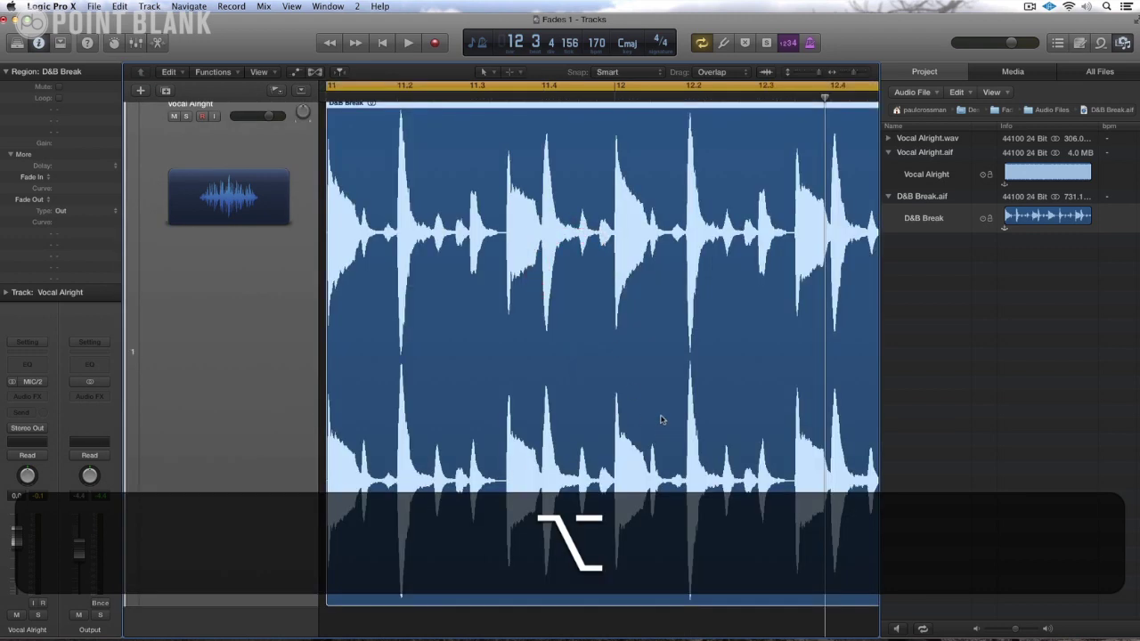
key("t")
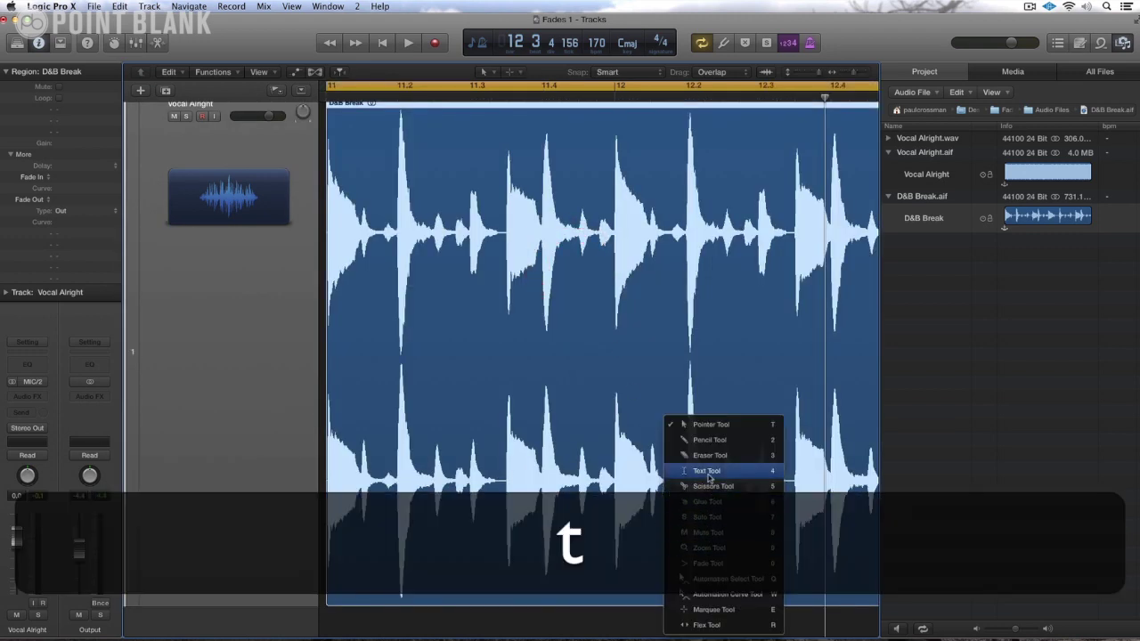
left_click(691, 427)
key("space")
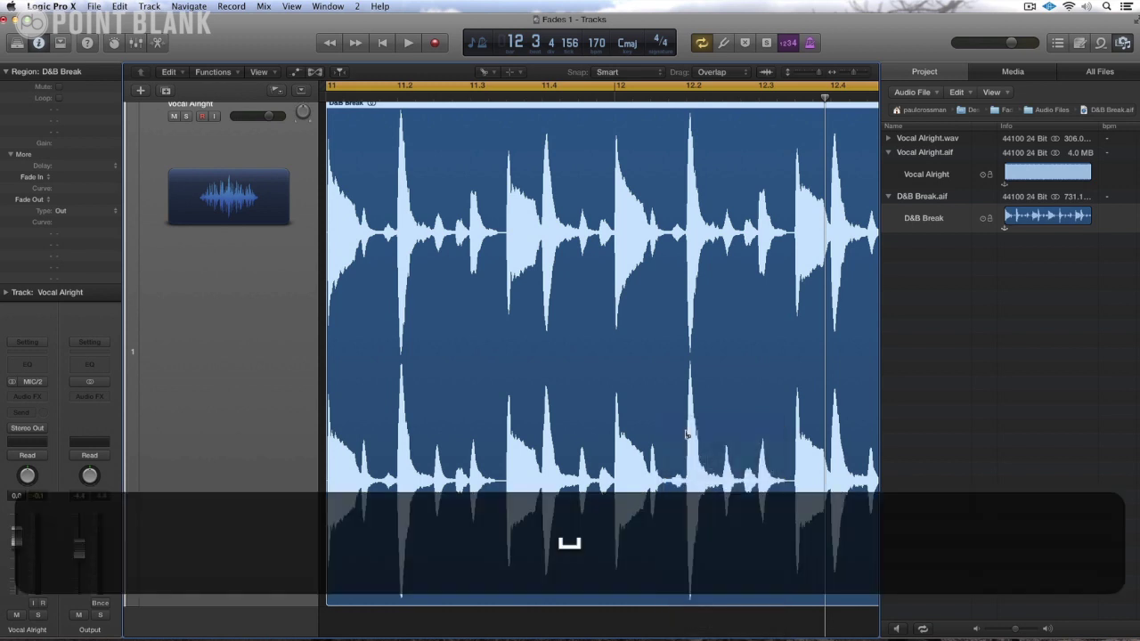
key("space")
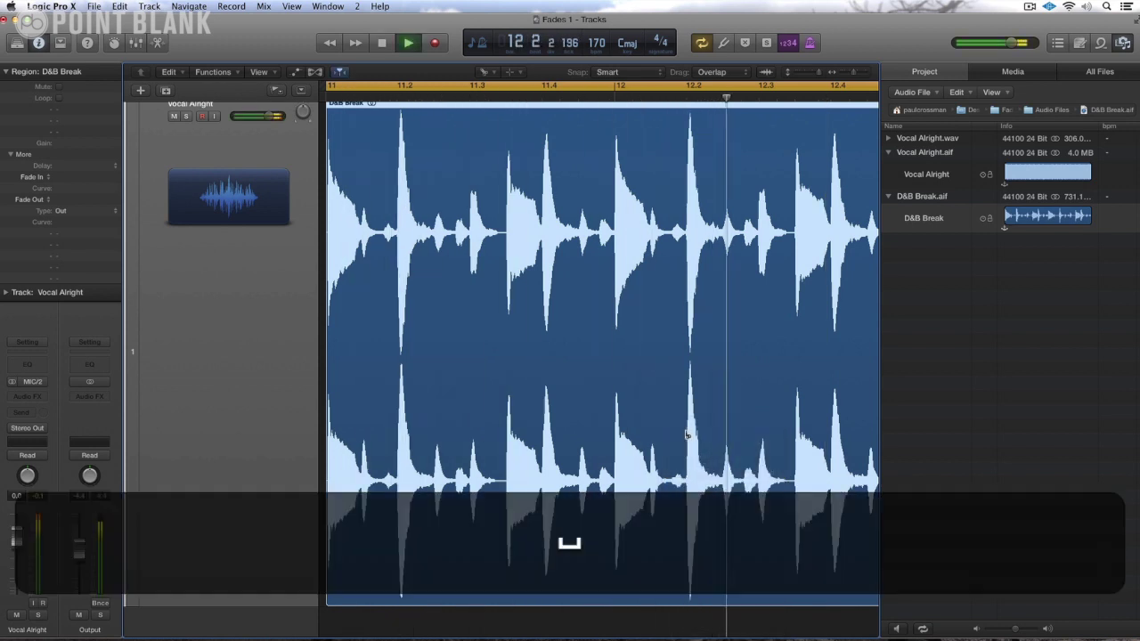
left_click(687, 425)
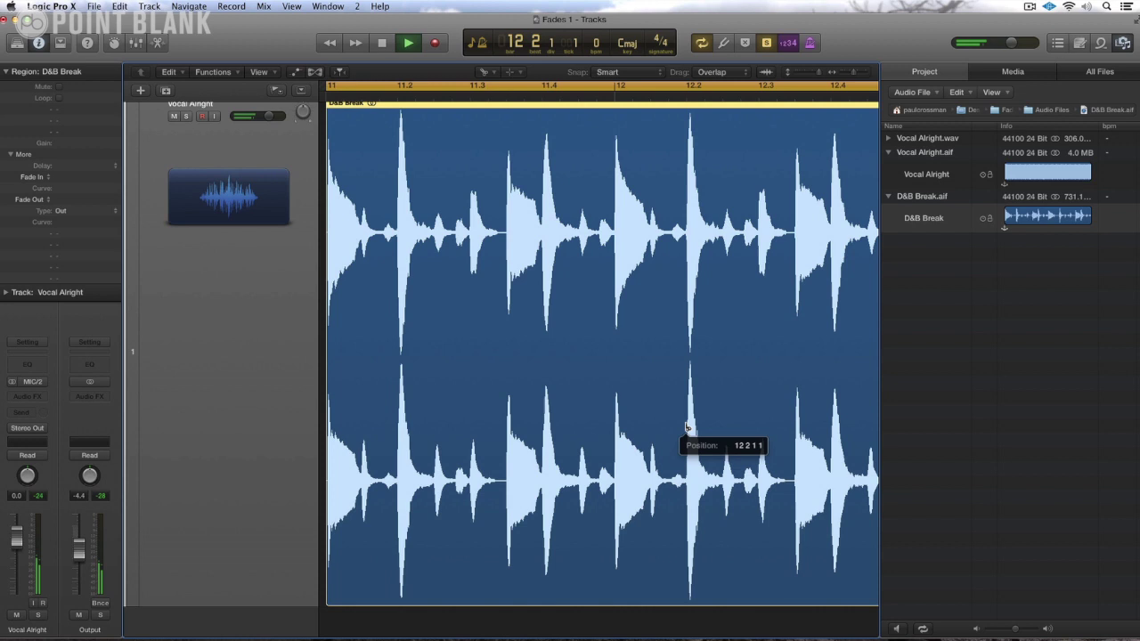
left_click(720, 432)
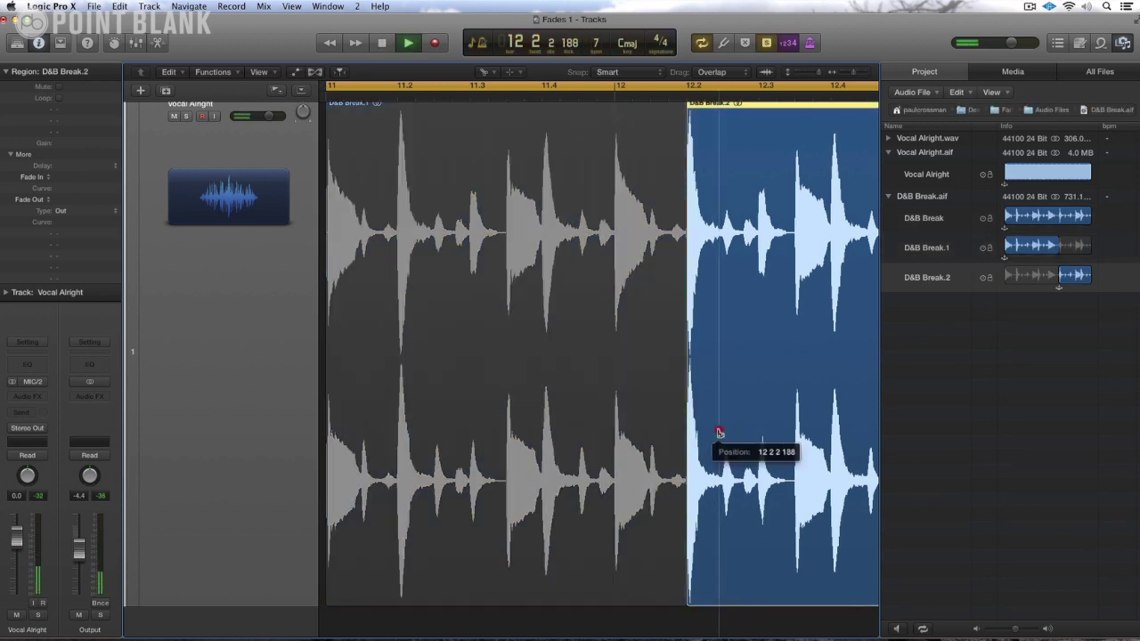
Step: Create a second audio track and move the short middle slice of the break down onto it at 12.2
left_click(802, 76)
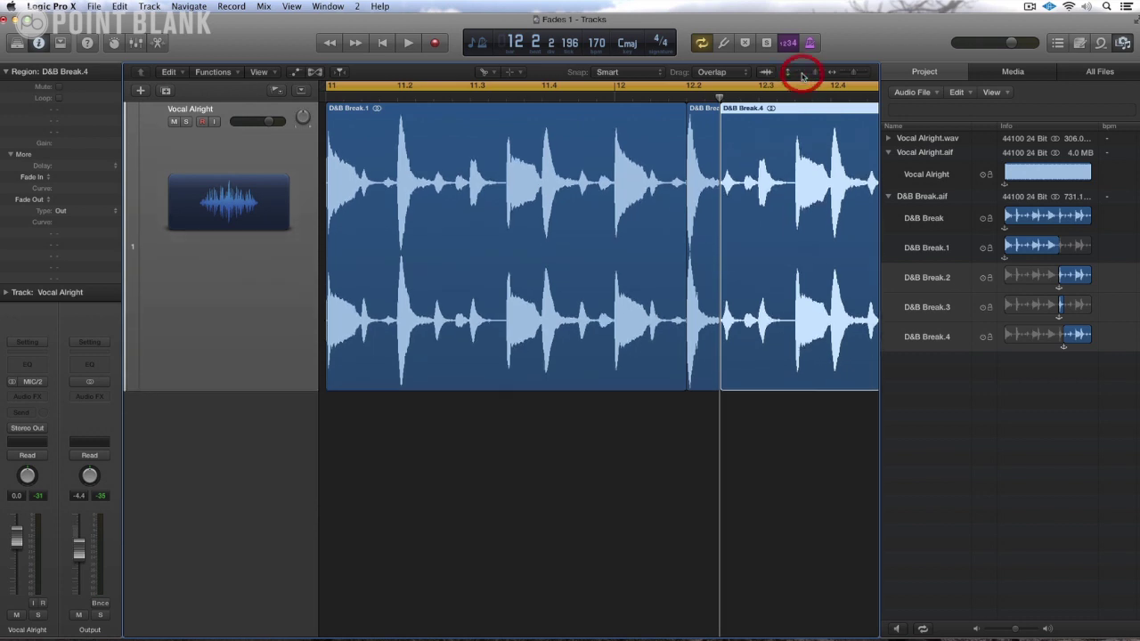
double_click(220, 360)
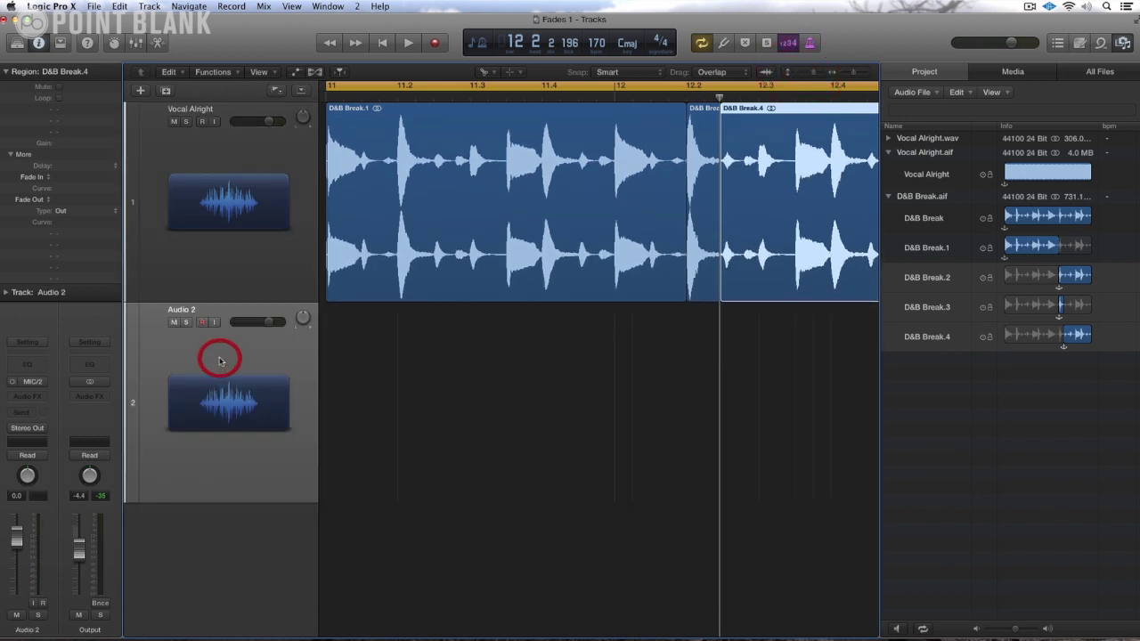
key("t")
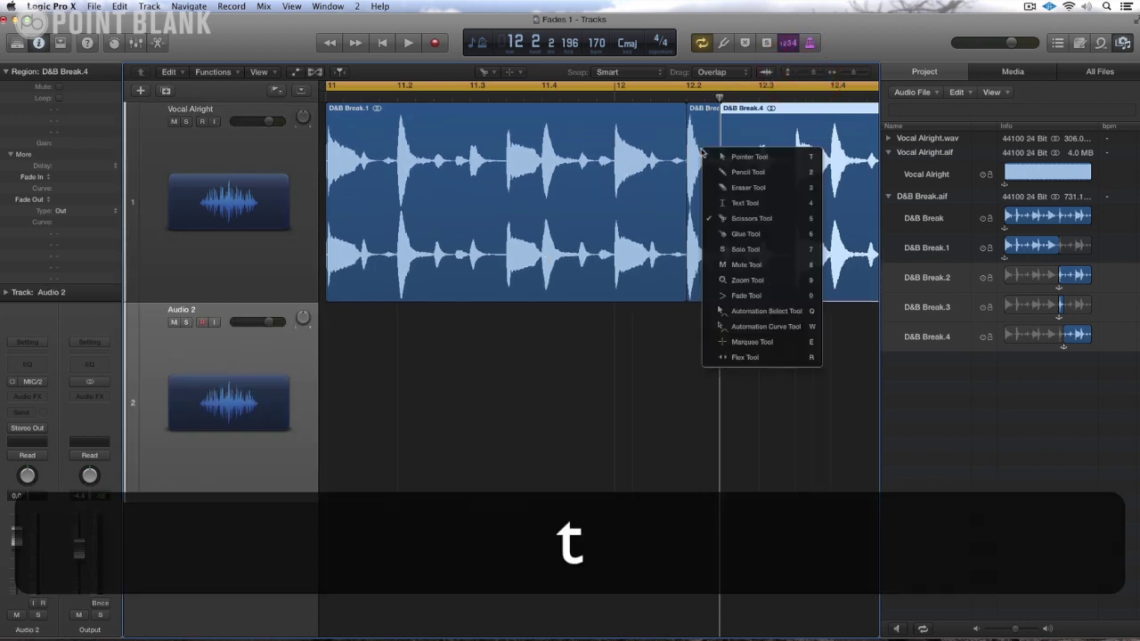
left_click(737, 155)
left_click_drag(703, 128, 695, 319)
Step: Trim the end of the slice on the Audio 2 track to a length of about a 32nd note
left_click_drag(717, 501, 692, 496)
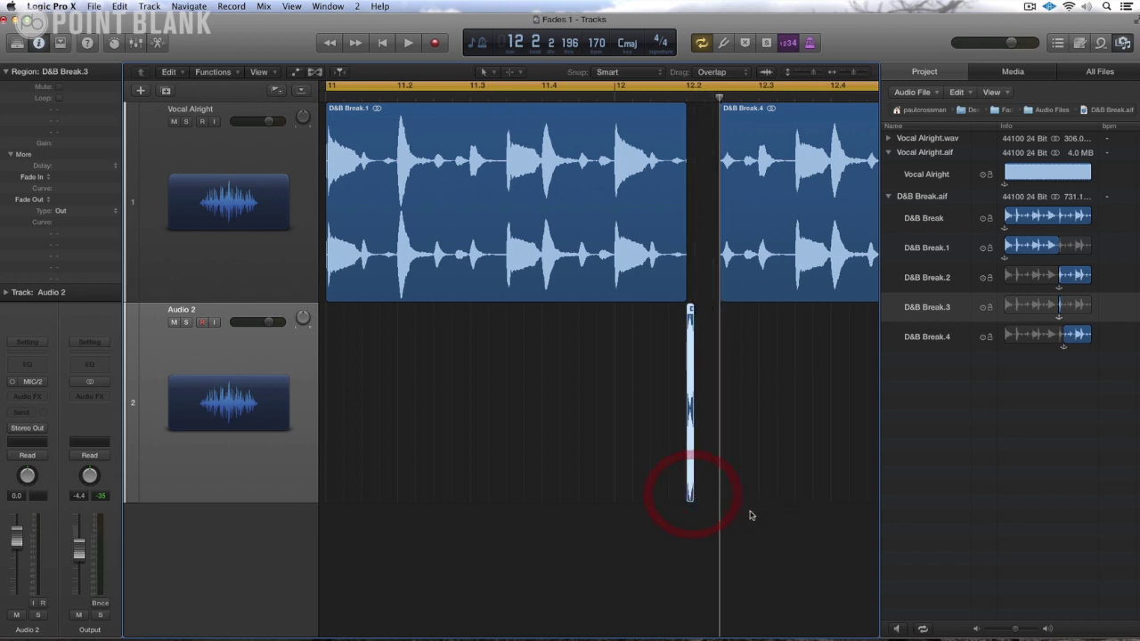
key("alt")
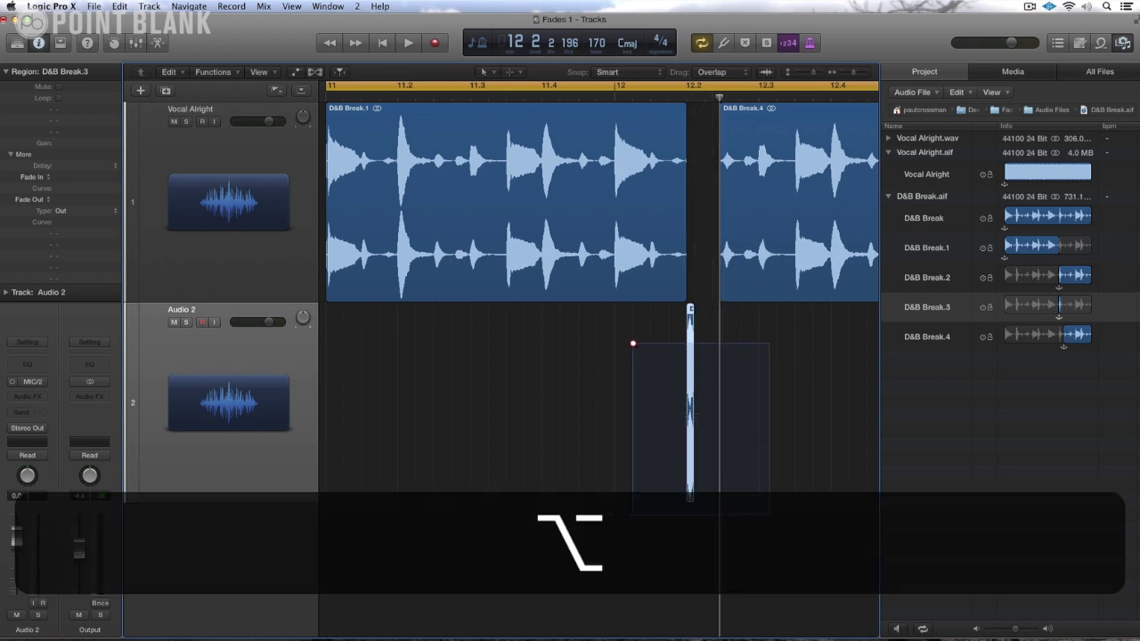
left_click_drag(626, 299, 627, 297)
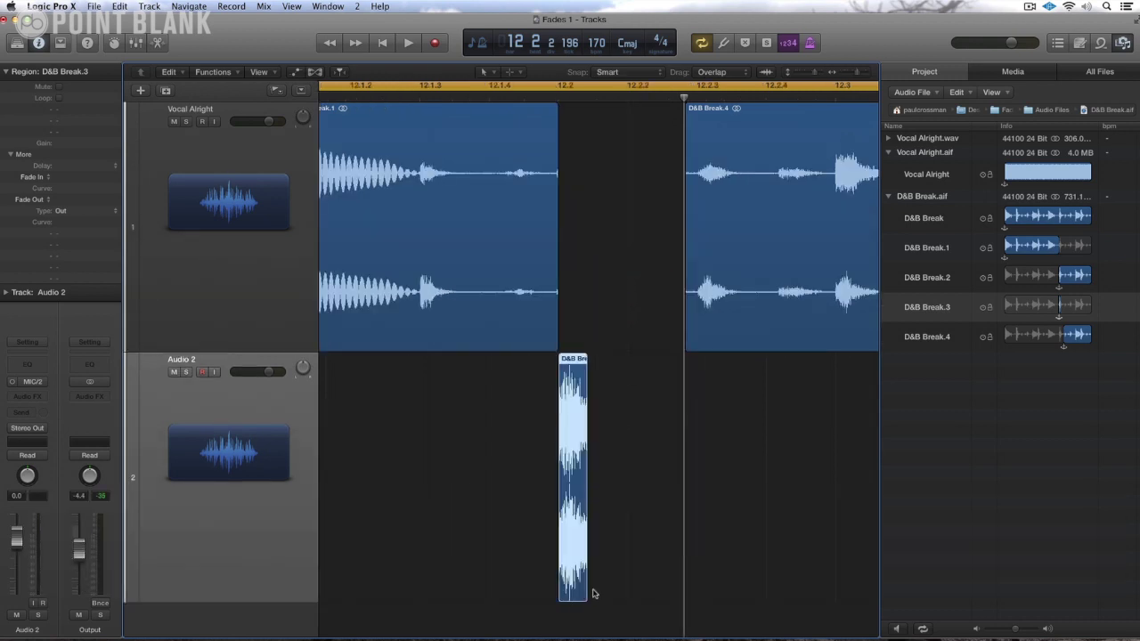
left_click_drag(584, 597, 589, 597)
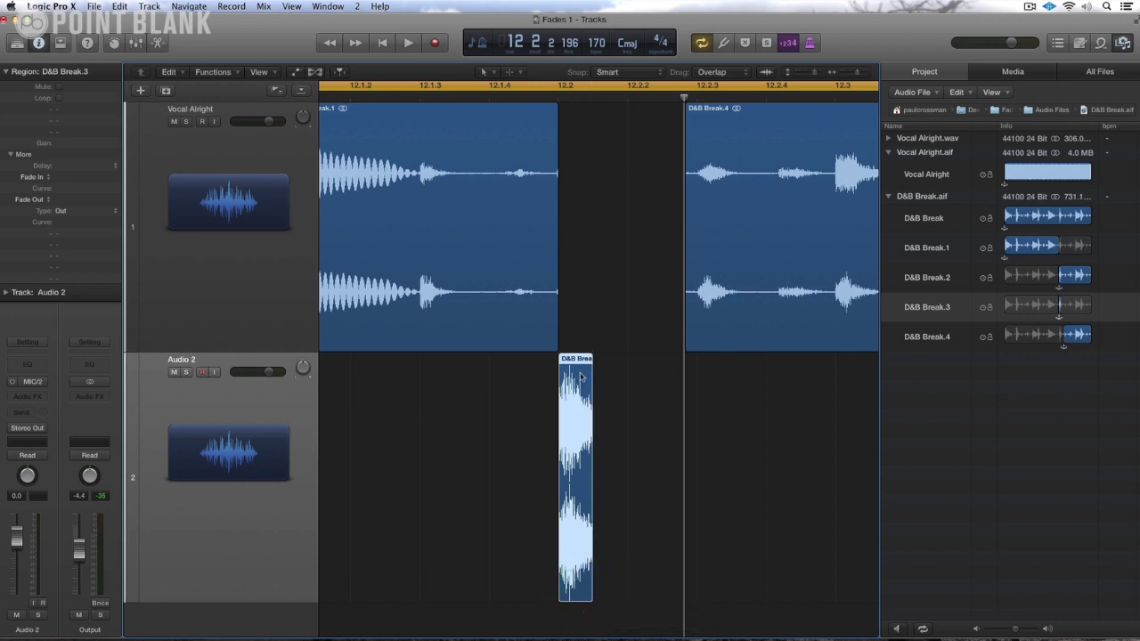
Step: Duplicate the trimmed slice end to end on Audio 2 to make a run of eight copies starting at 12.2
left_click_drag(575, 362, 645, 365)
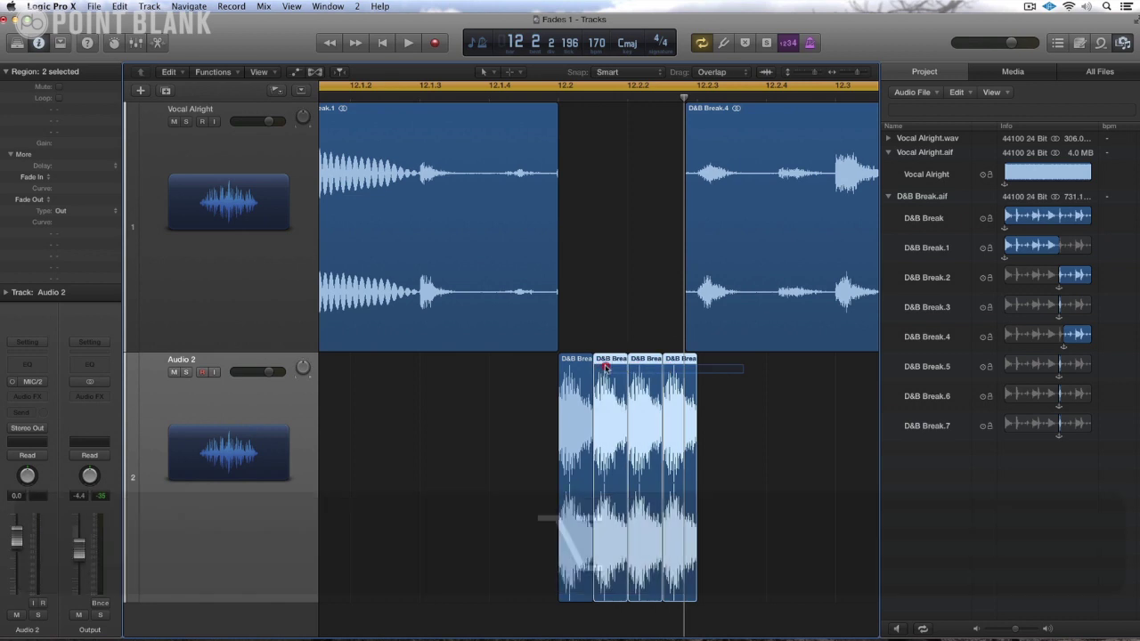
left_click(570, 360, "alt")
left_click_drag(571, 365, 710, 377)
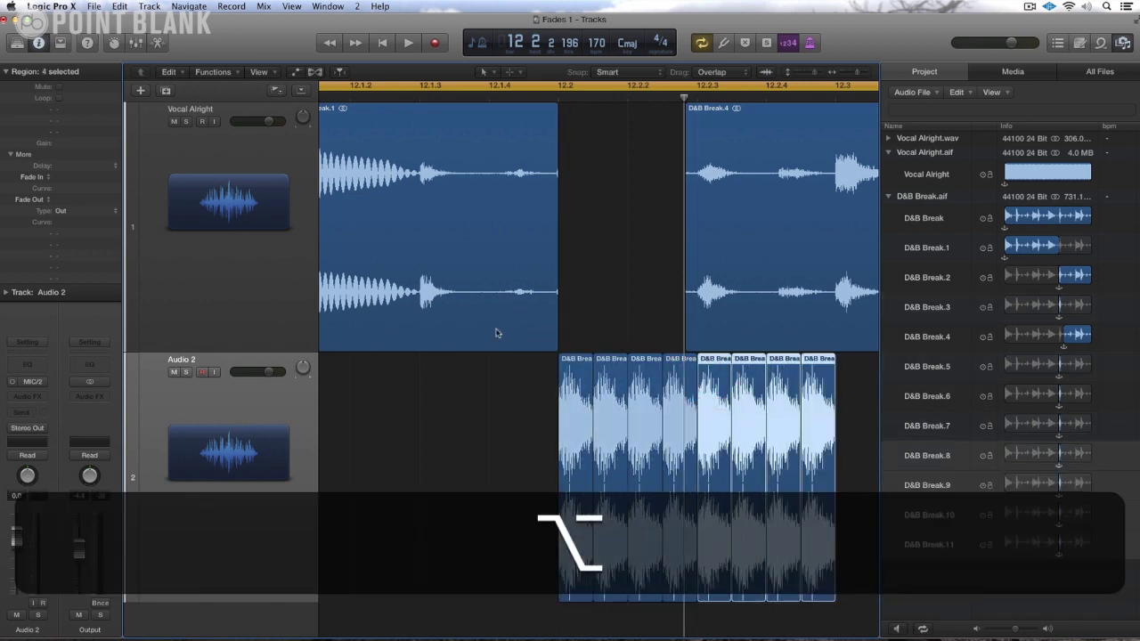
Step: Play back the cycled break together with the repeated slices on Audio 2
left_click(473, 411, "alt")
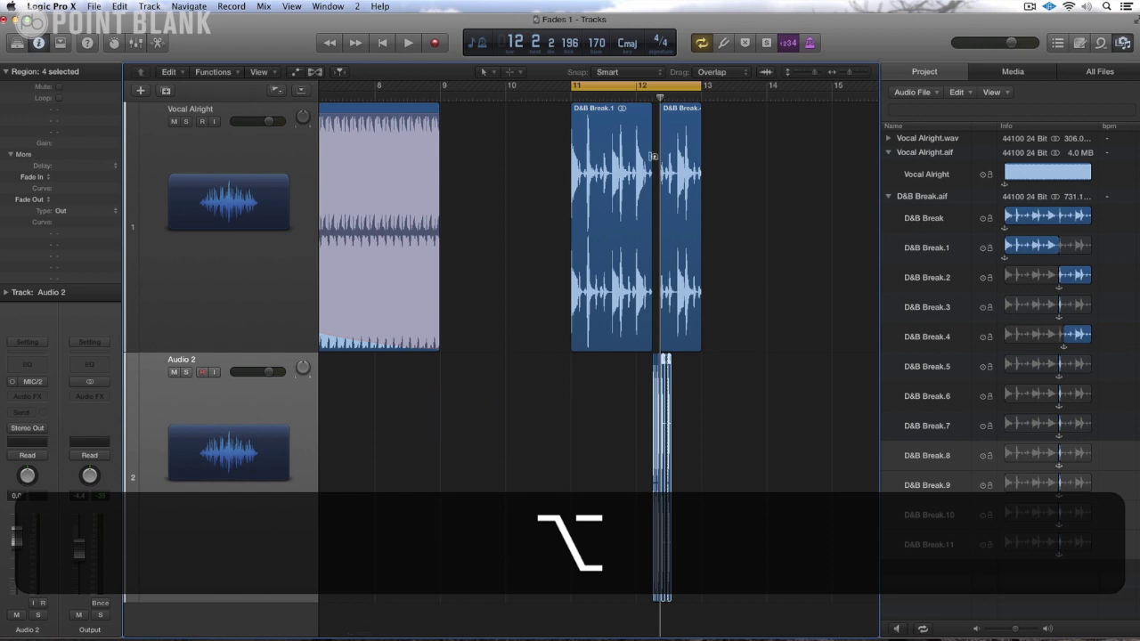
key("space")
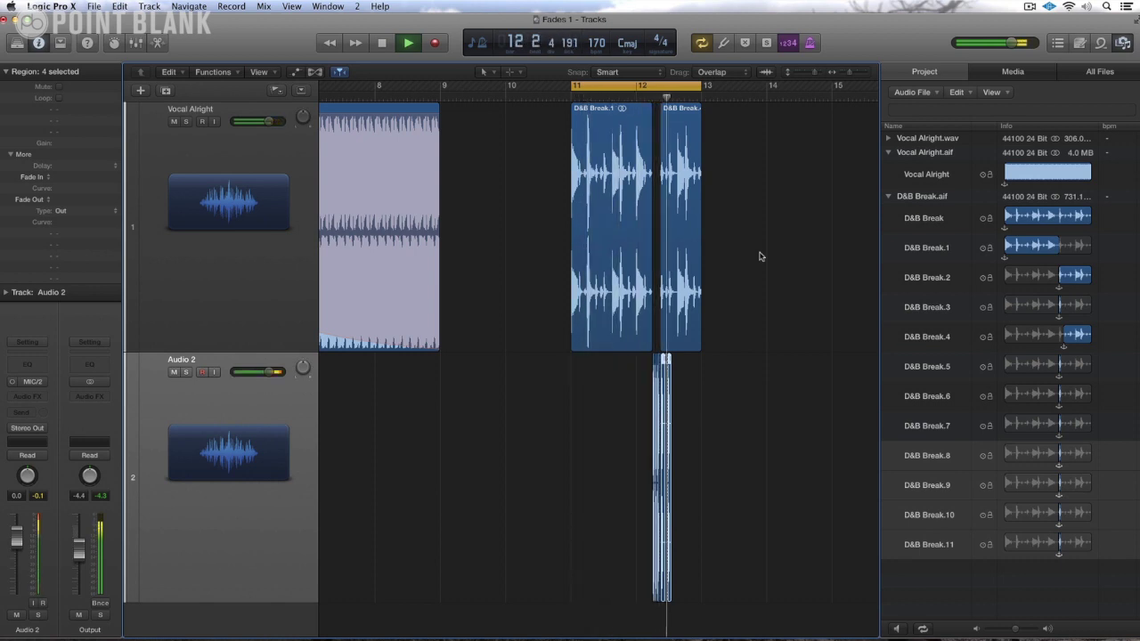
key("space")
Step: Set the region gain of the second slice on Audio 2 to -3 dB
left_click_drag(804, 76, 797, 74)
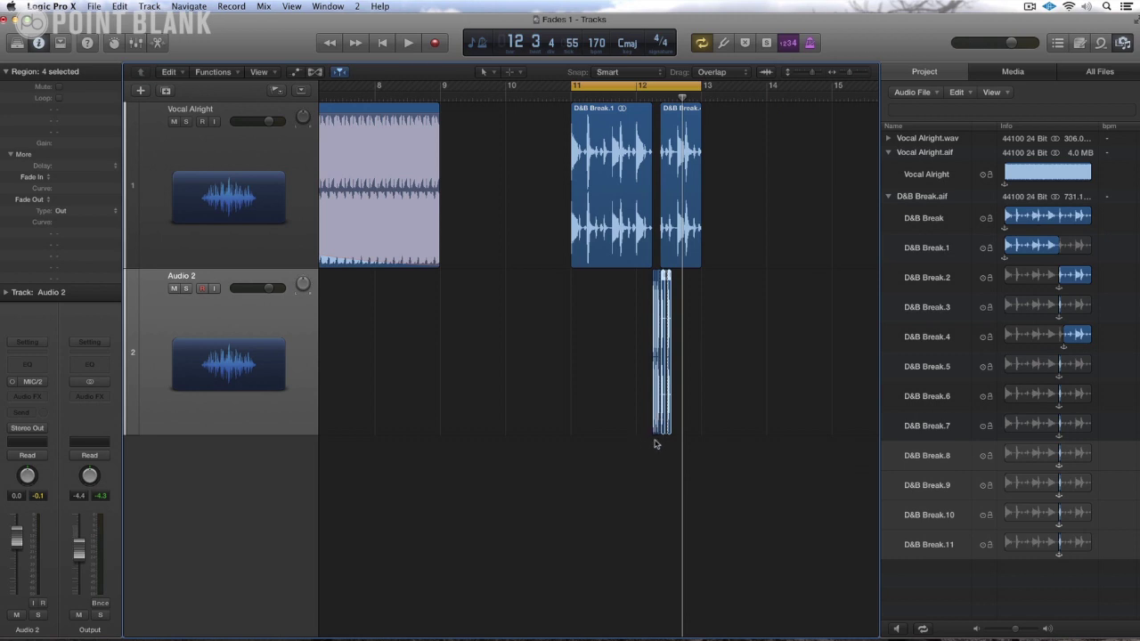
left_click_drag(687, 447, 632, 262)
left_click(704, 417)
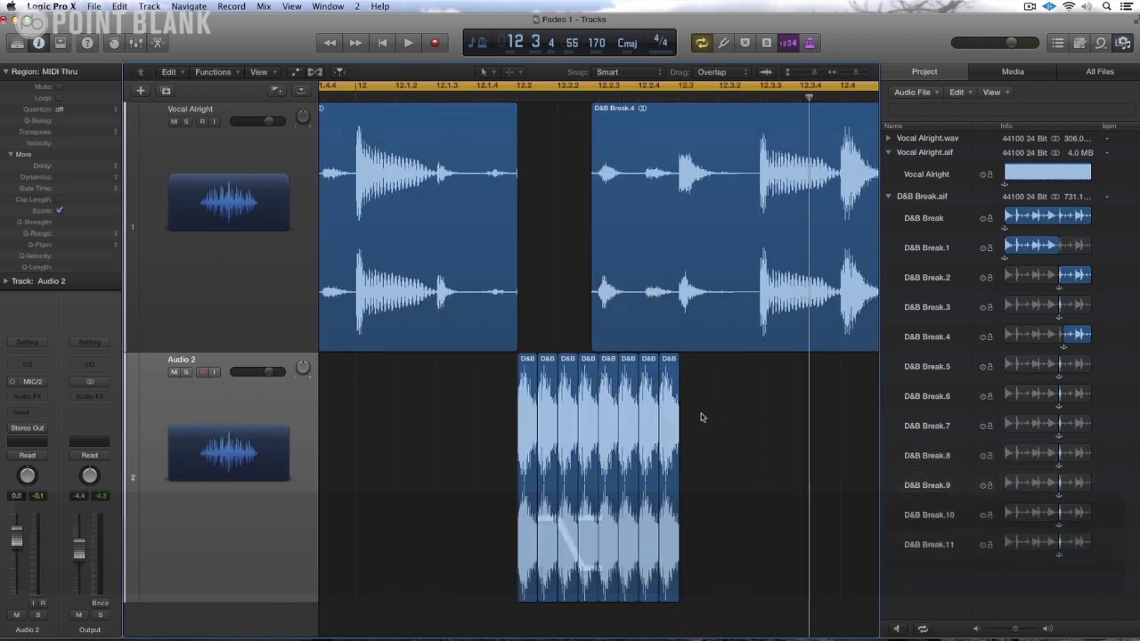
left_click(550, 360)
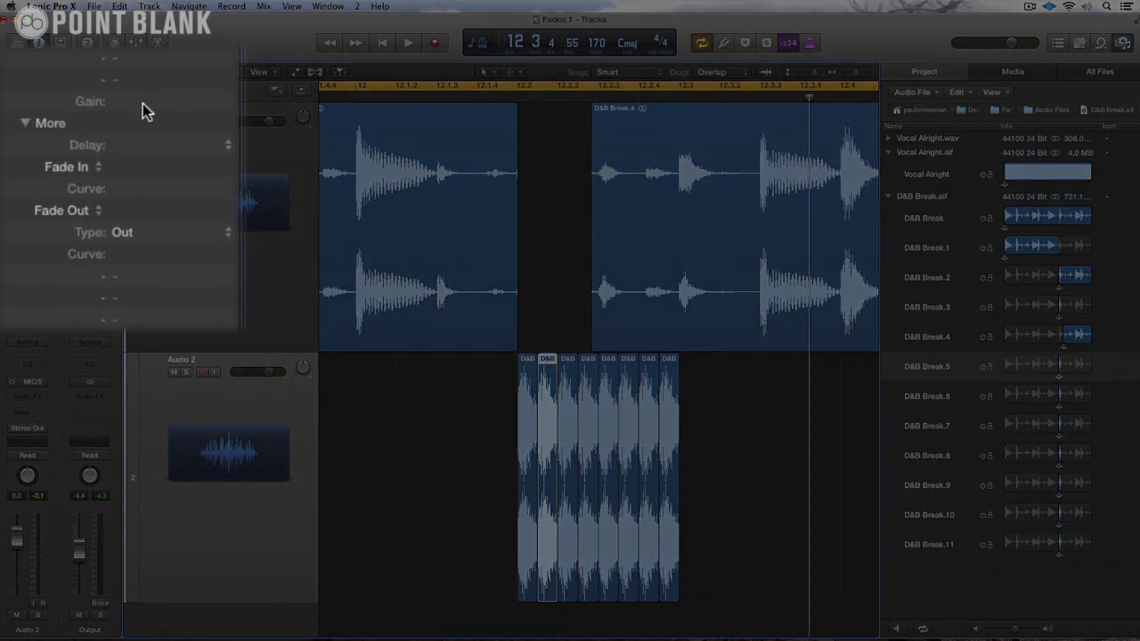
double_click(143, 103)
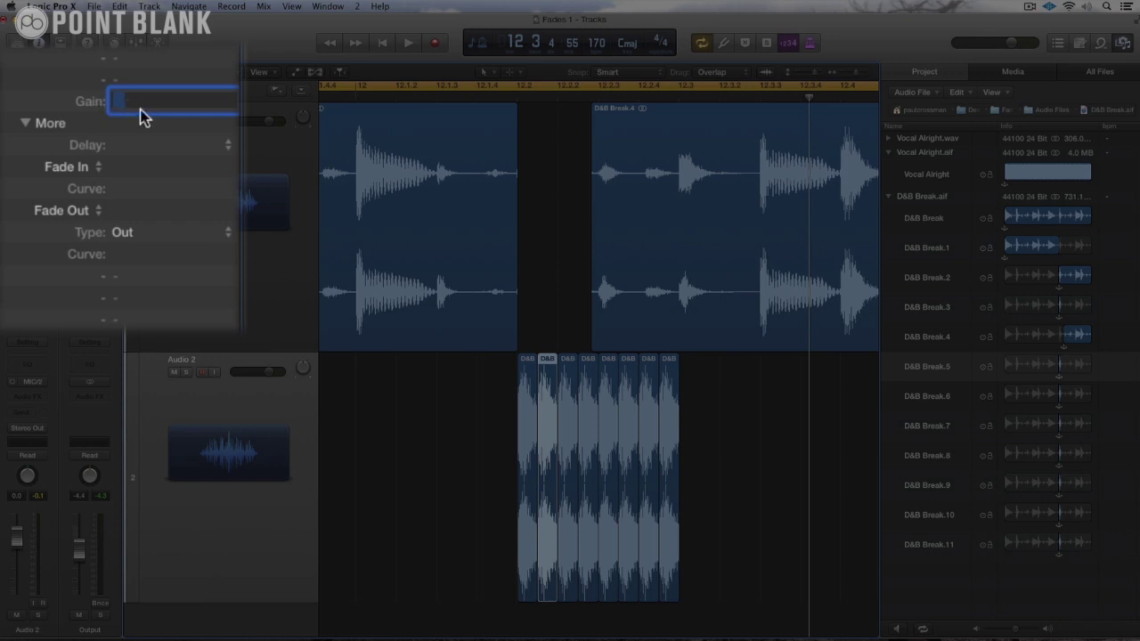
type("-")
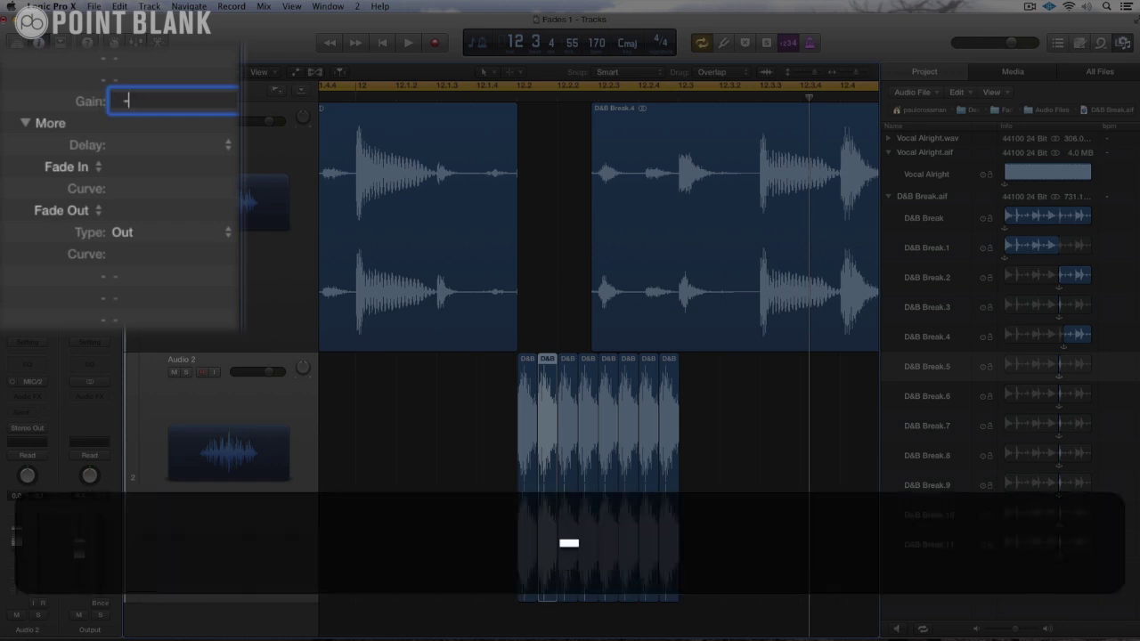
key("Return")
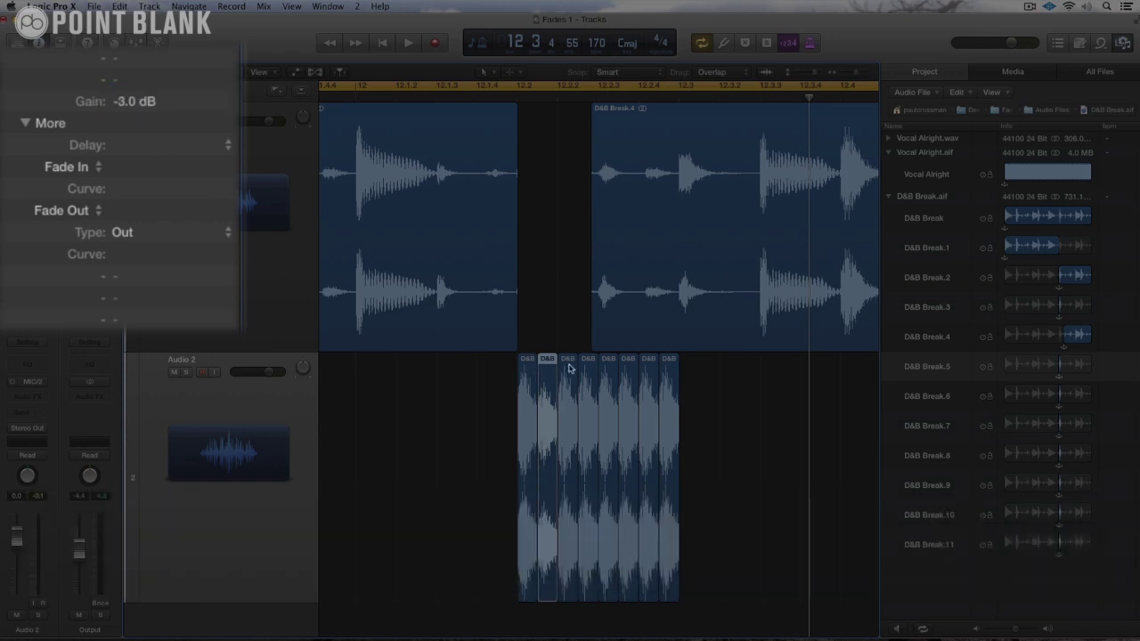
Step: Set the region gain of the third slice on Audio 2 to -6 dB and the fourth to -12 dB
left_click(569, 365)
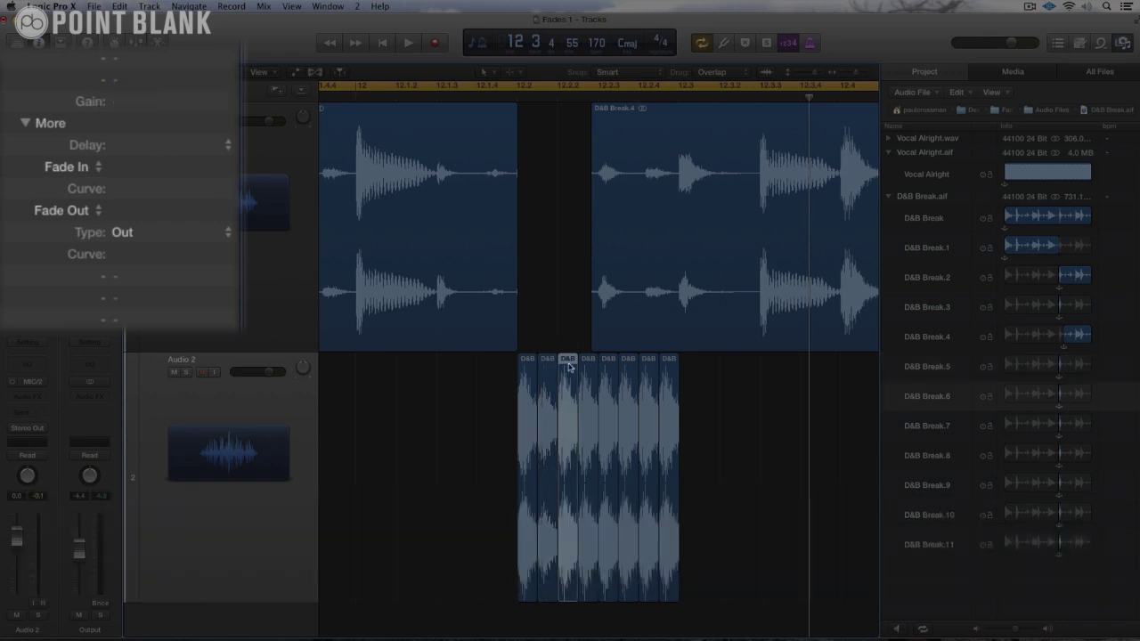
double_click(142, 100)
type("-6")
key("Return")
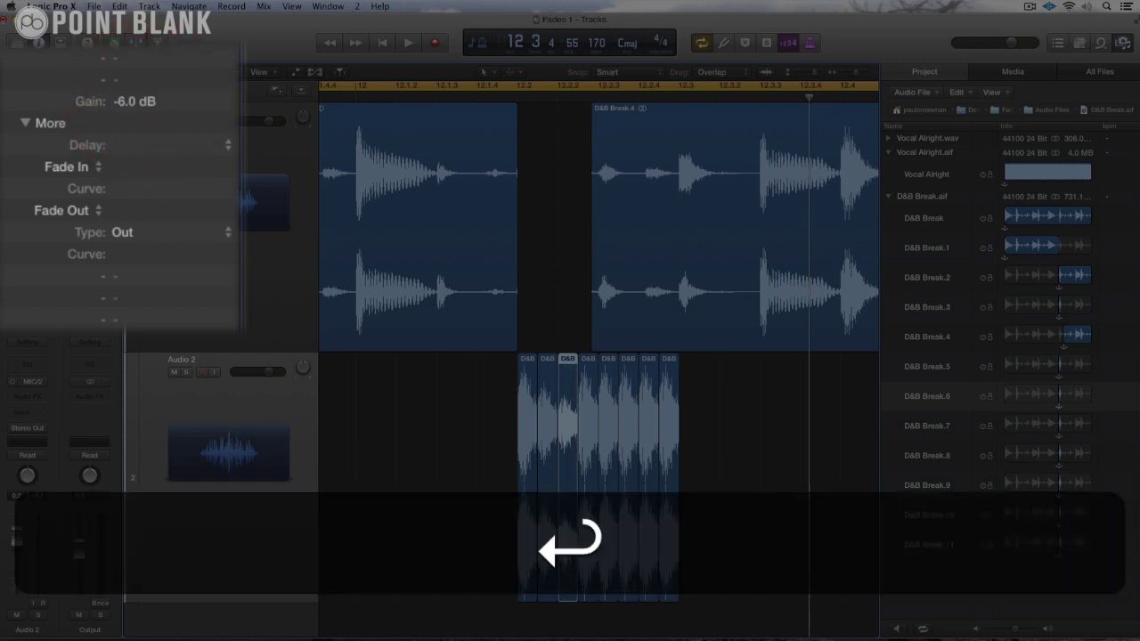
left_click(587, 362)
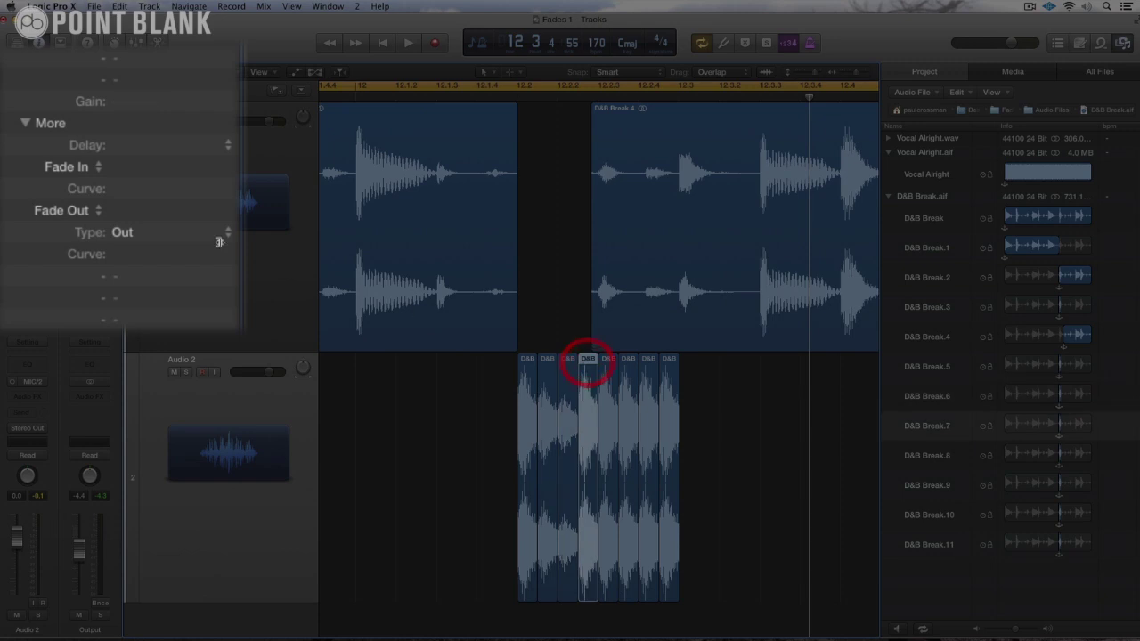
left_click(137, 102)
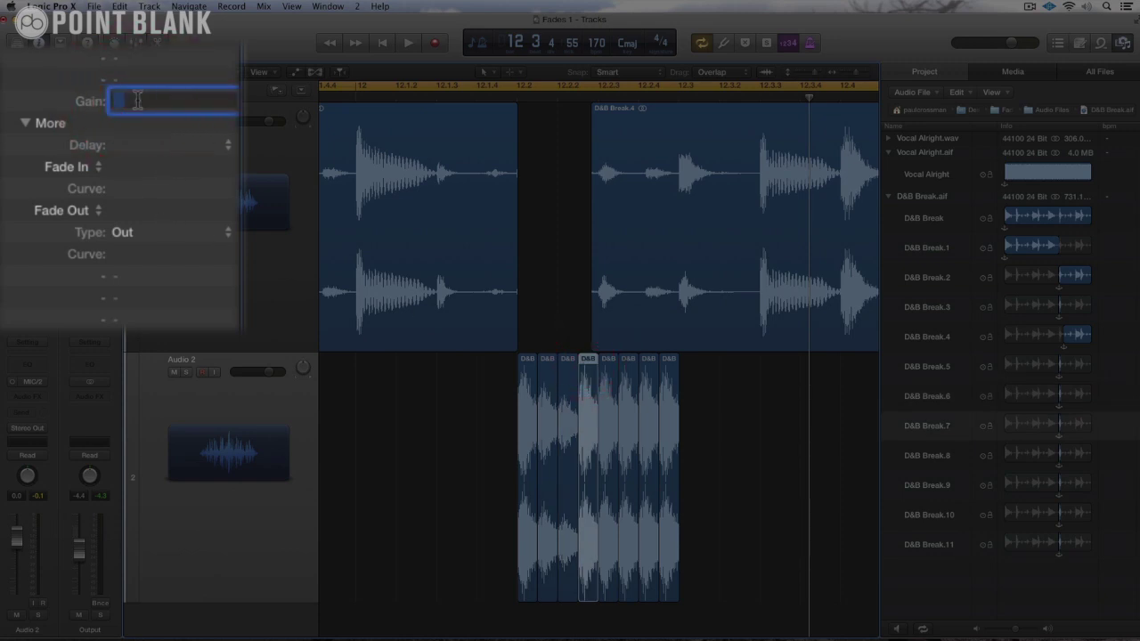
type("-12")
key("Return")
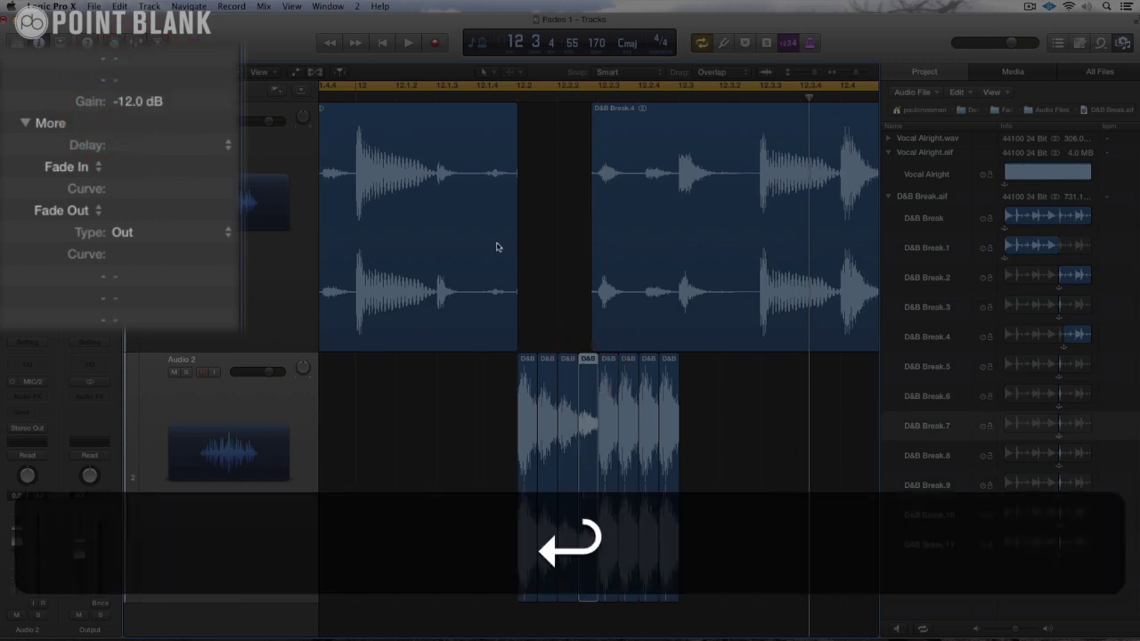
Step: Set the region gain of the fifth slice on Audio 2 to -18 dB
left_click(612, 359)
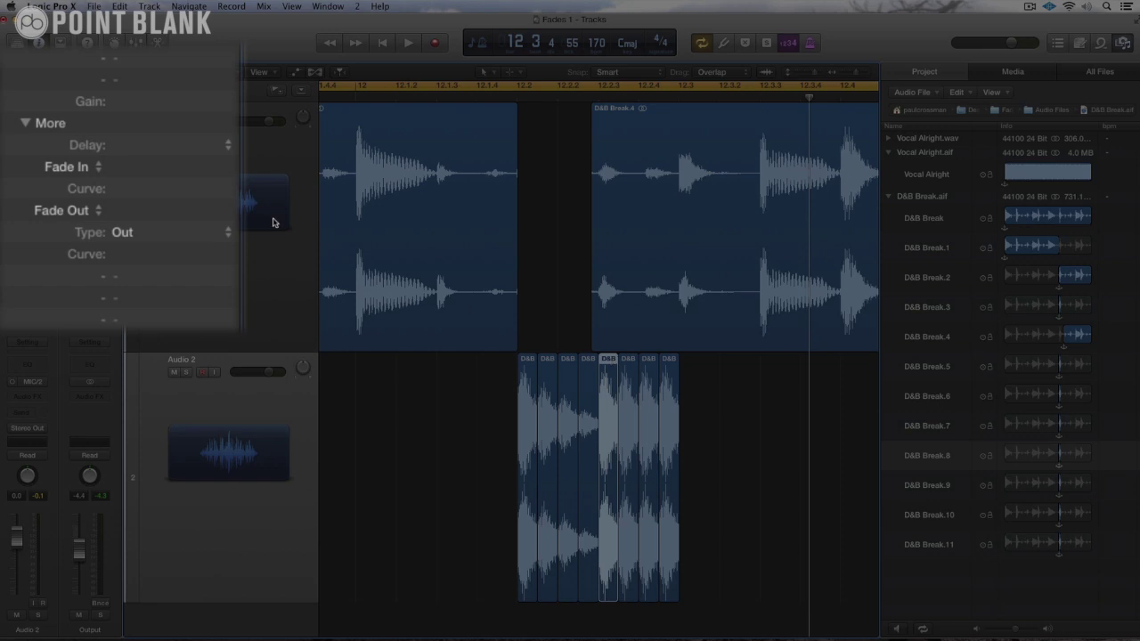
left_click(133, 102)
type("-18")
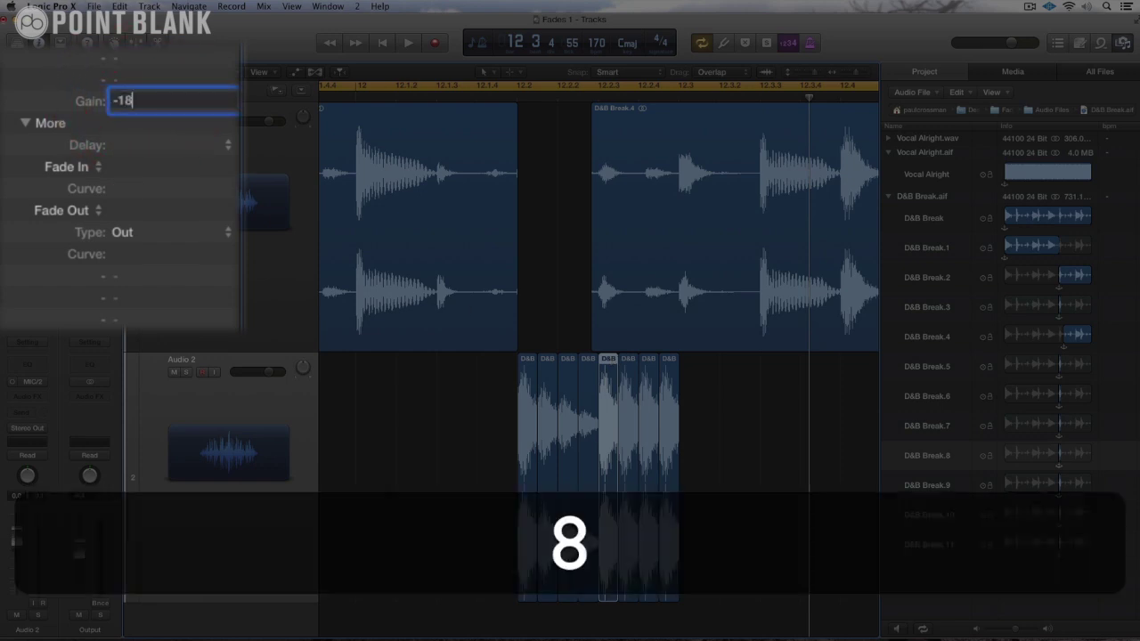
key("Return")
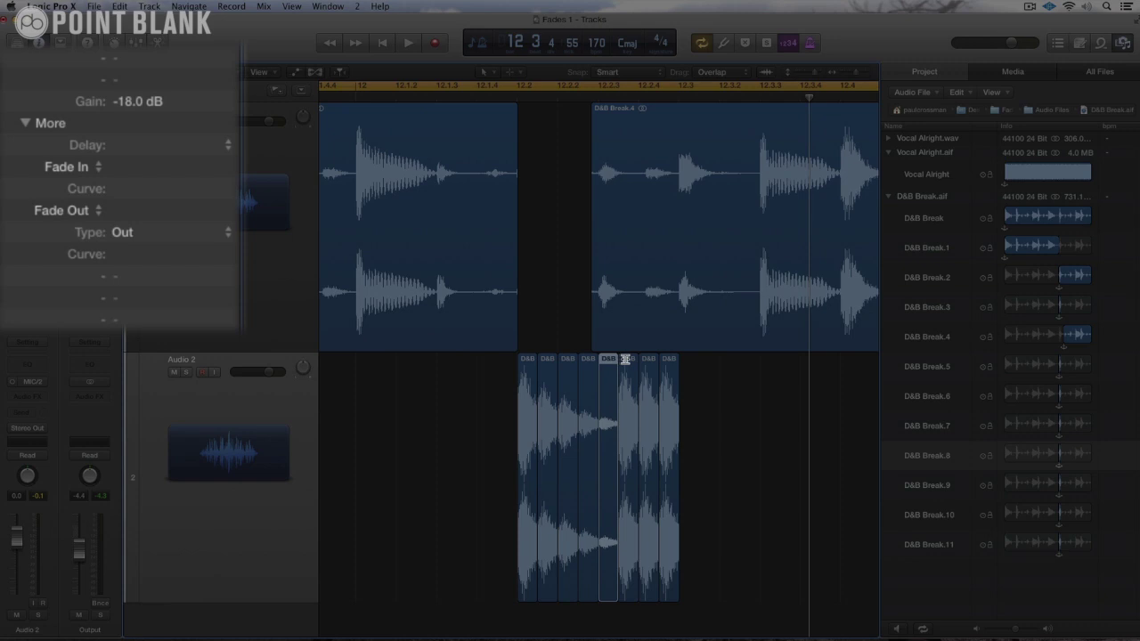
Step: Set the region gain of the sixth slice on Audio 2 to -24 dB
left_click(631, 360)
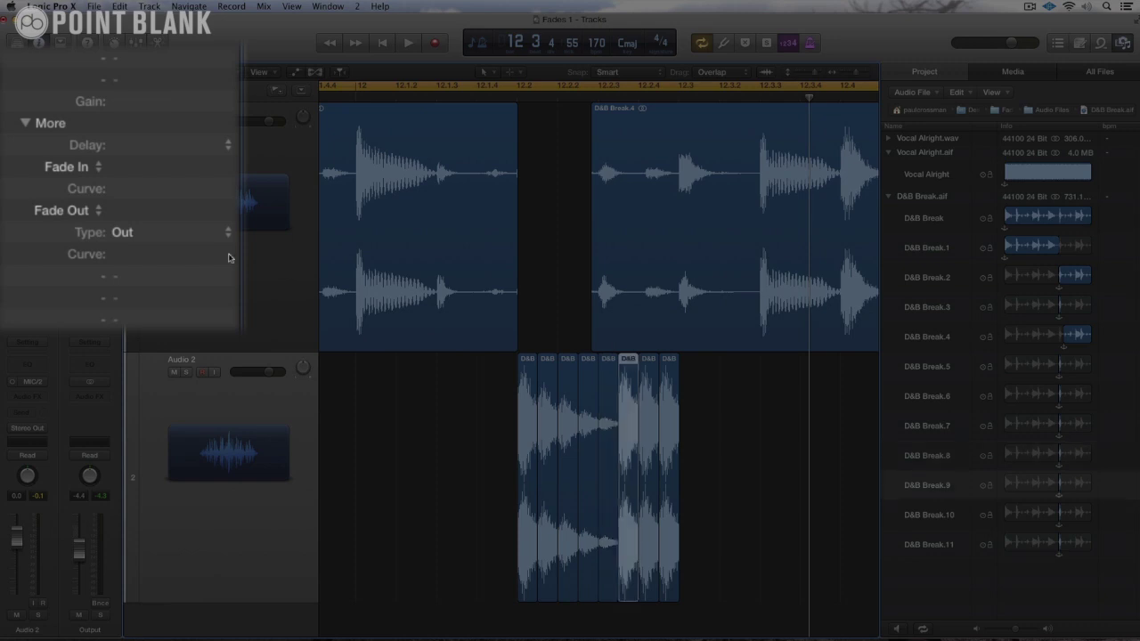
double_click(143, 103)
type("-2")
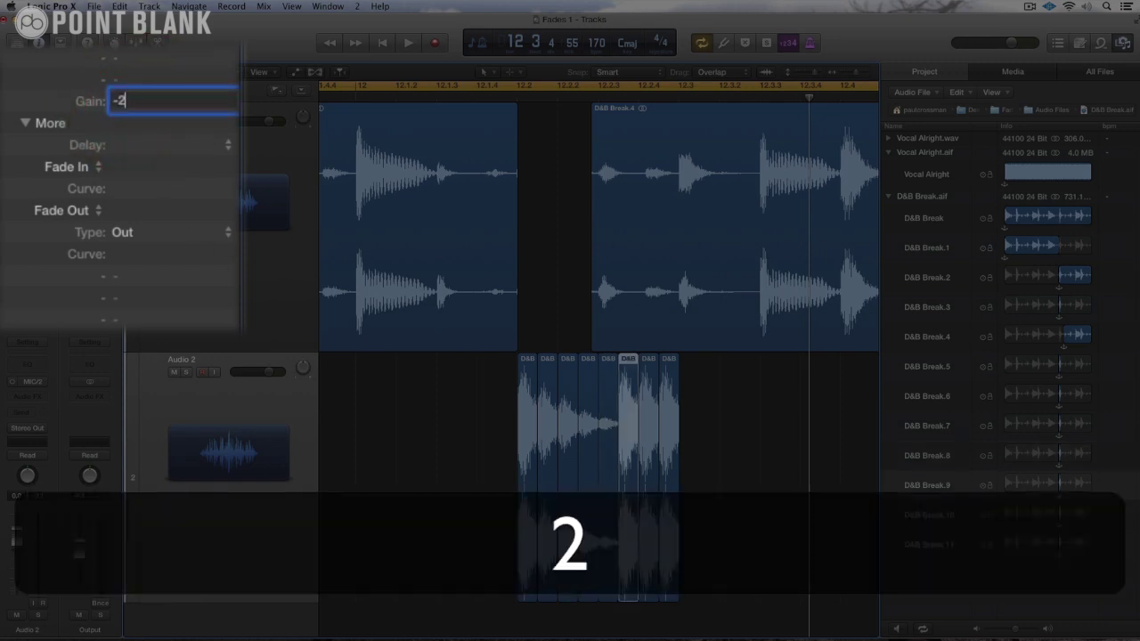
type("4")
key("Return")
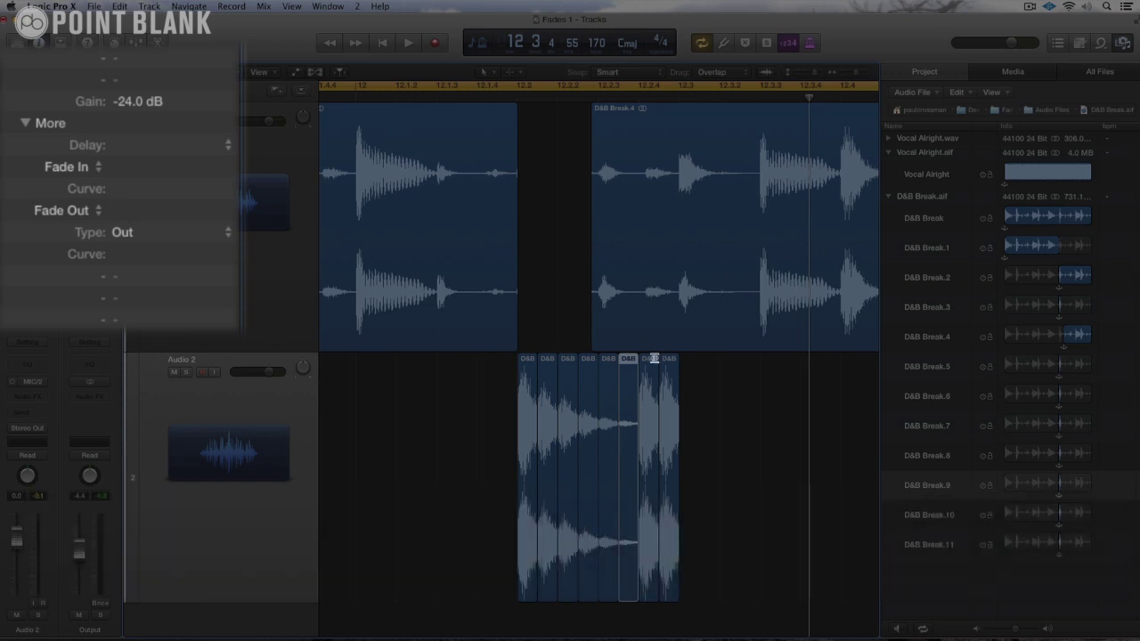
Step: Set the region gain of the seventh slice on Audio 2 to -30 dB
double_click(650, 363)
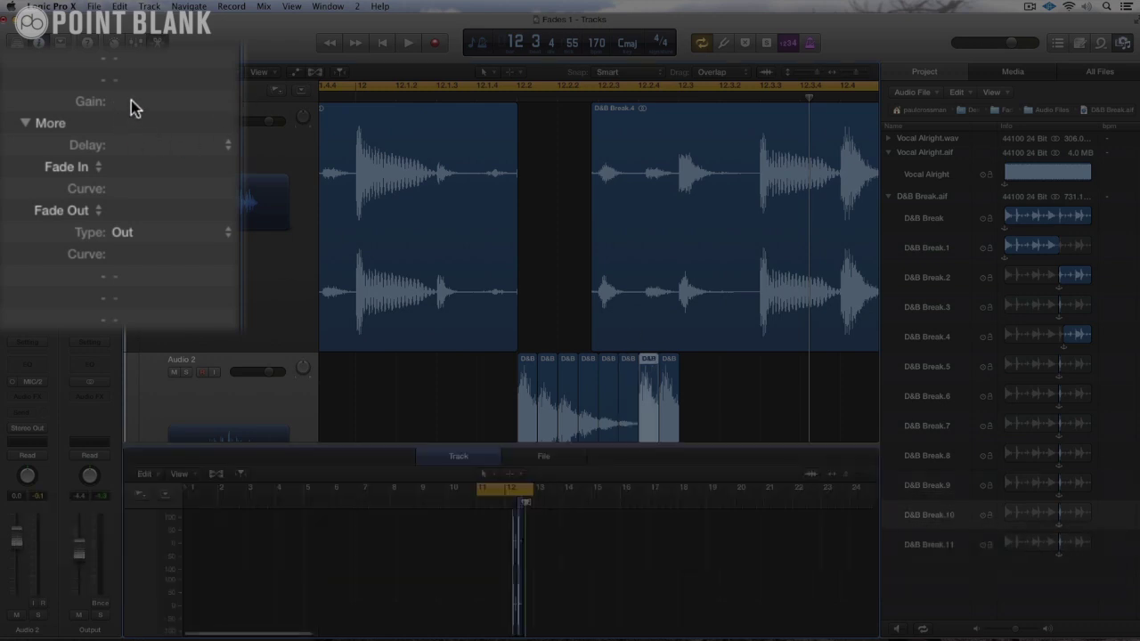
left_click(141, 105)
type("-")
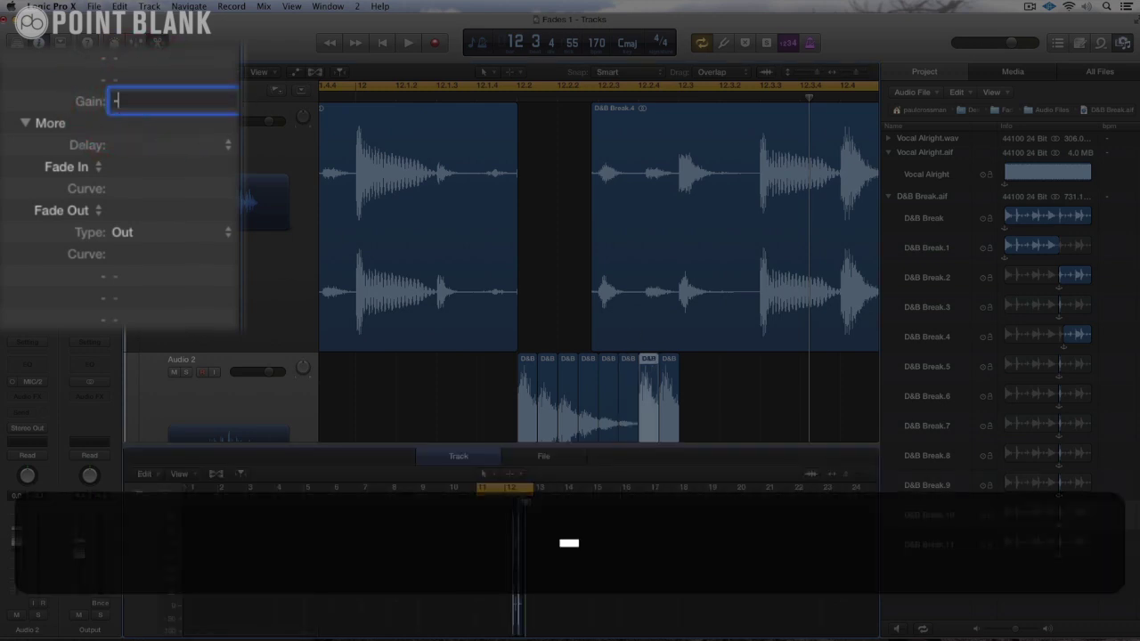
type("3")
key("Return")
Step: Enter a region gain of -48 dB for the eighth slice on Audio 2 and close the audio editor
left_click(663, 361)
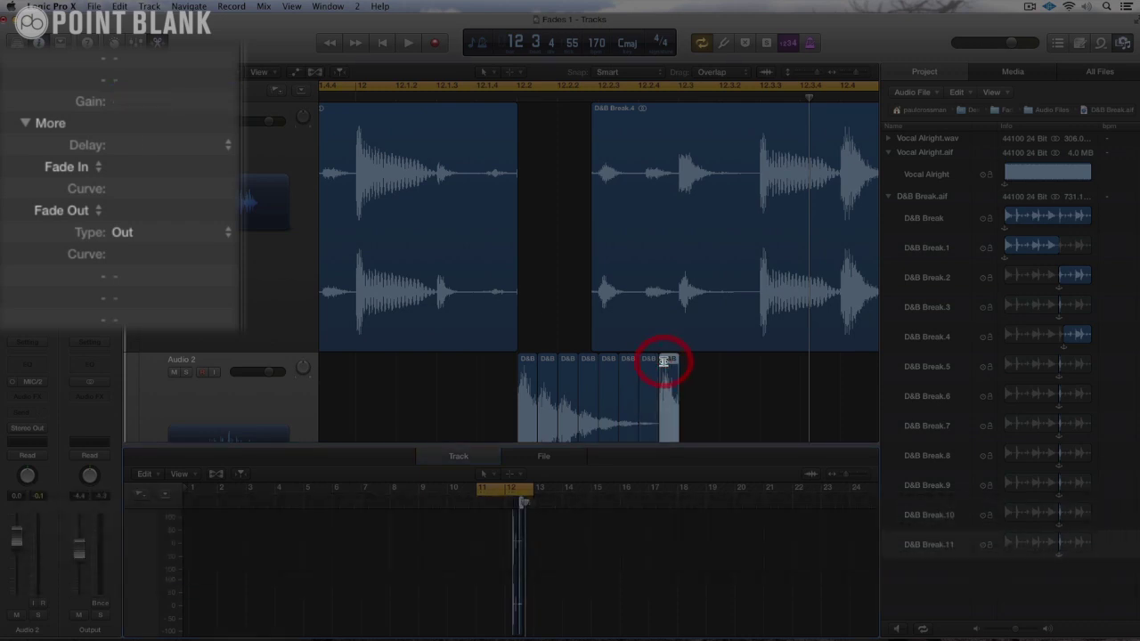
left_click(138, 101)
type("-48")
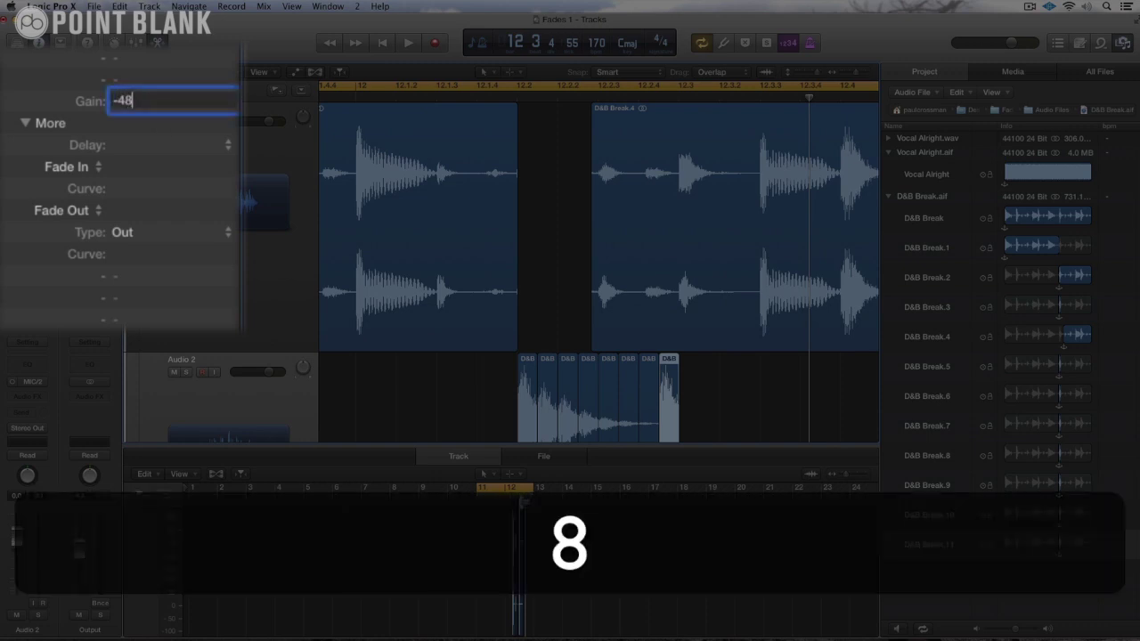
key("Return")
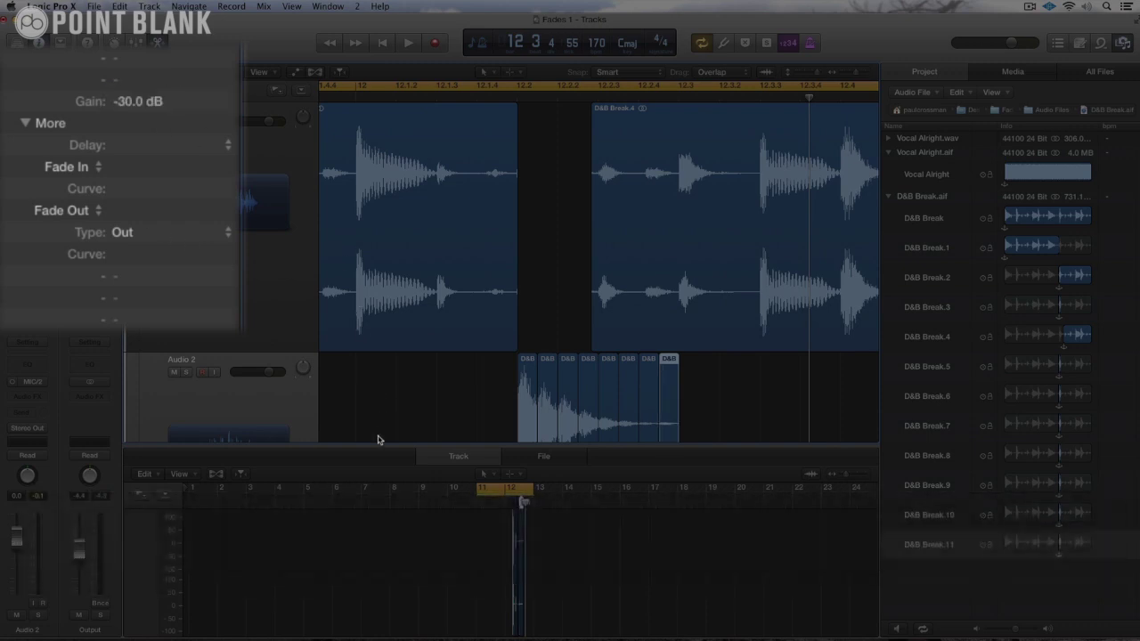
key("w")
key("w")
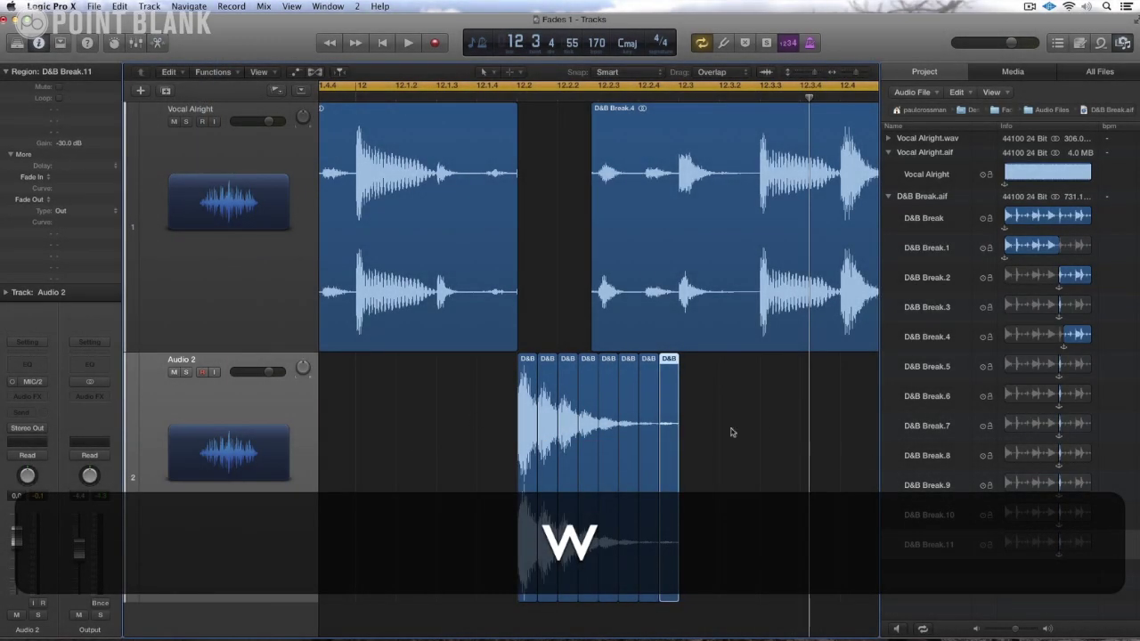
Step: Merge all eight slices on Audio 2 into one region with the Glue tool, creating a new audio file
left_click_drag(711, 419, 484, 382)
key("t")
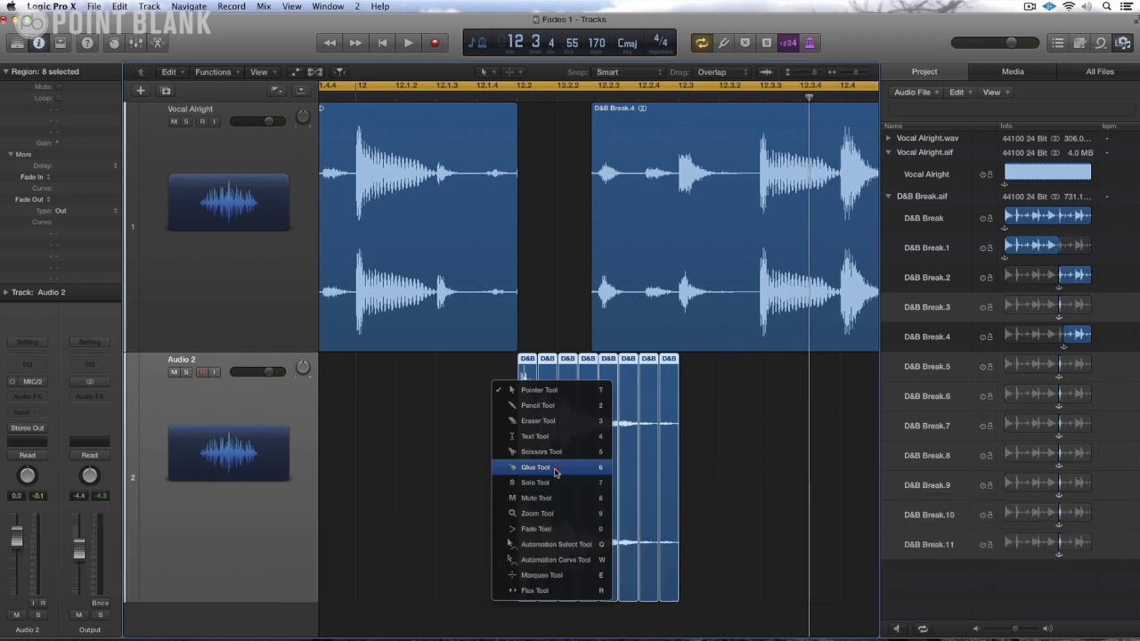
left_click(536, 528)
left_click(528, 407)
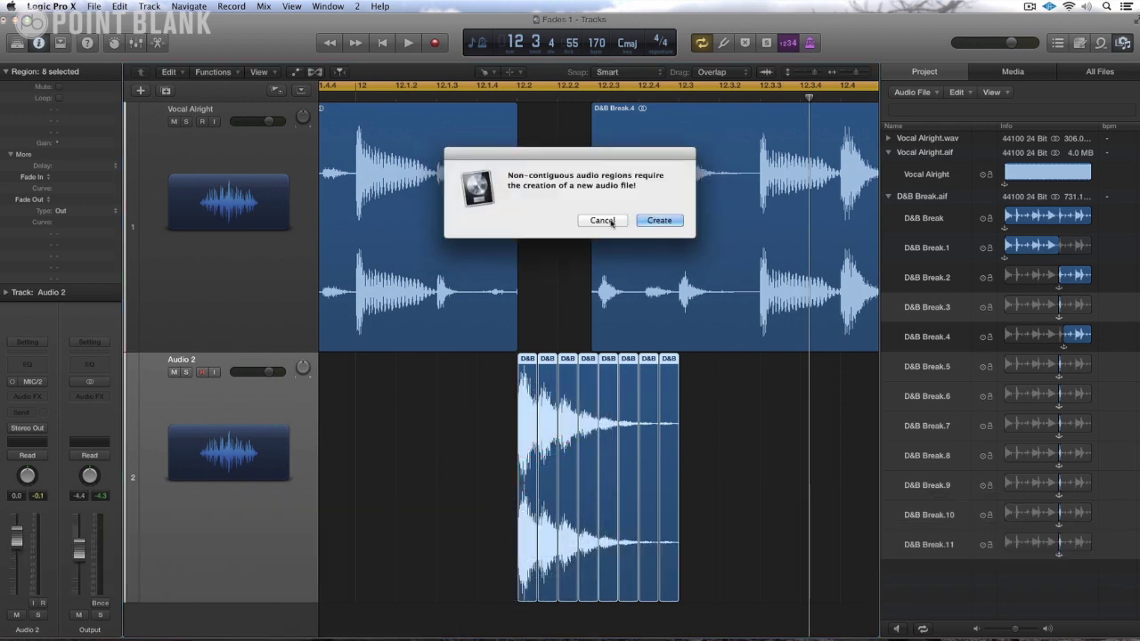
left_click(659, 220)
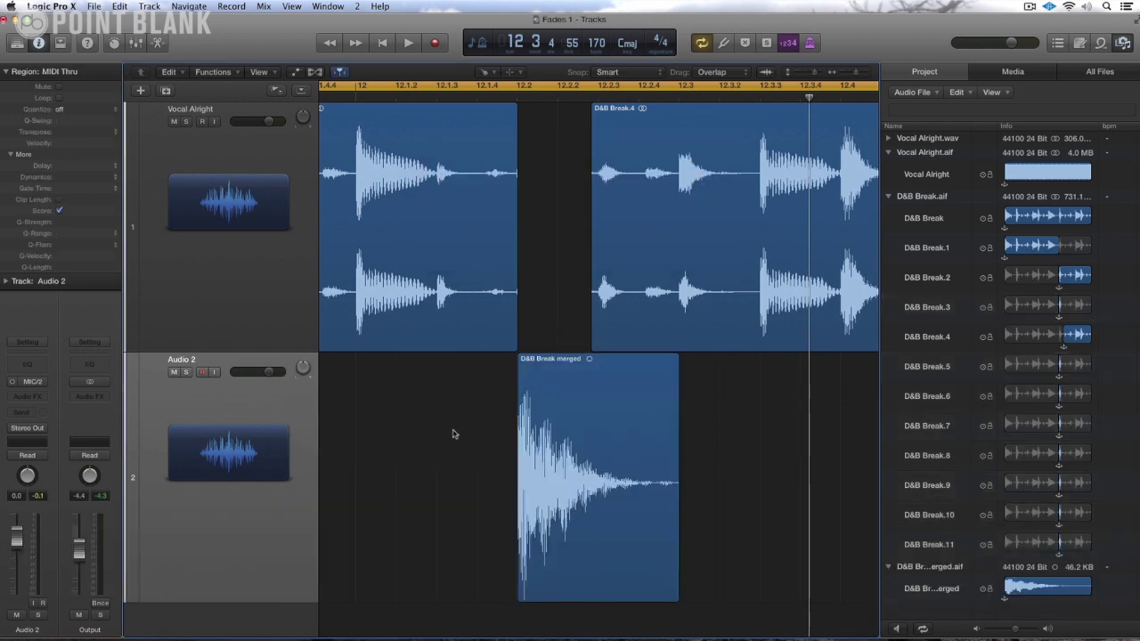
Step: Return to the Pointer tool and play back the break together with the merged stutter region on Audio 2
key("t")
left_click(492, 425)
key("space")
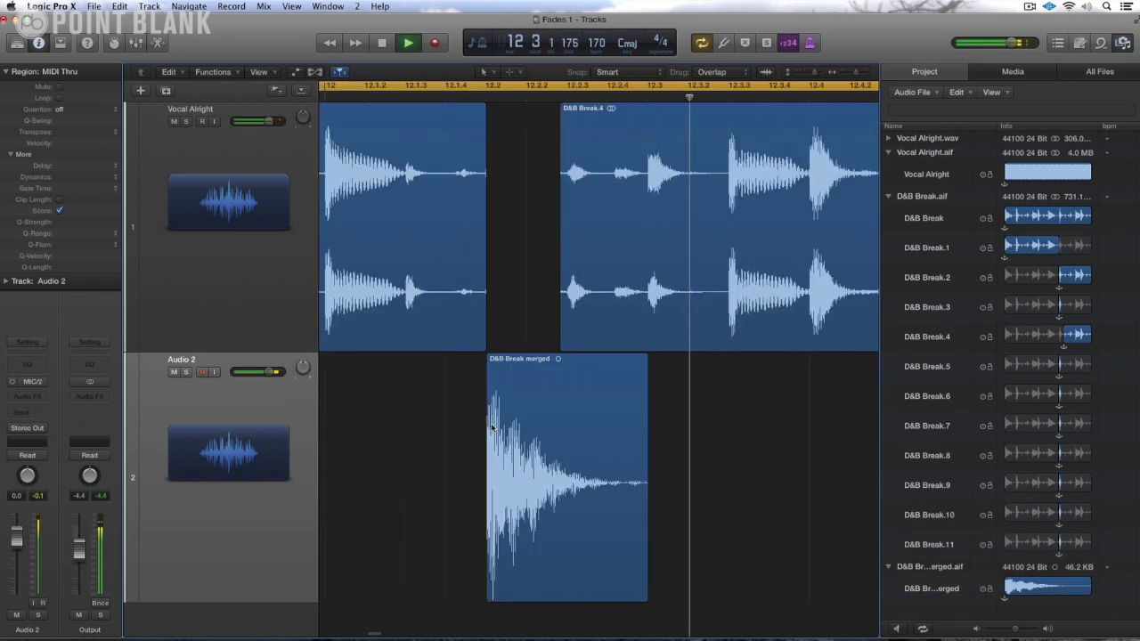
key("space")
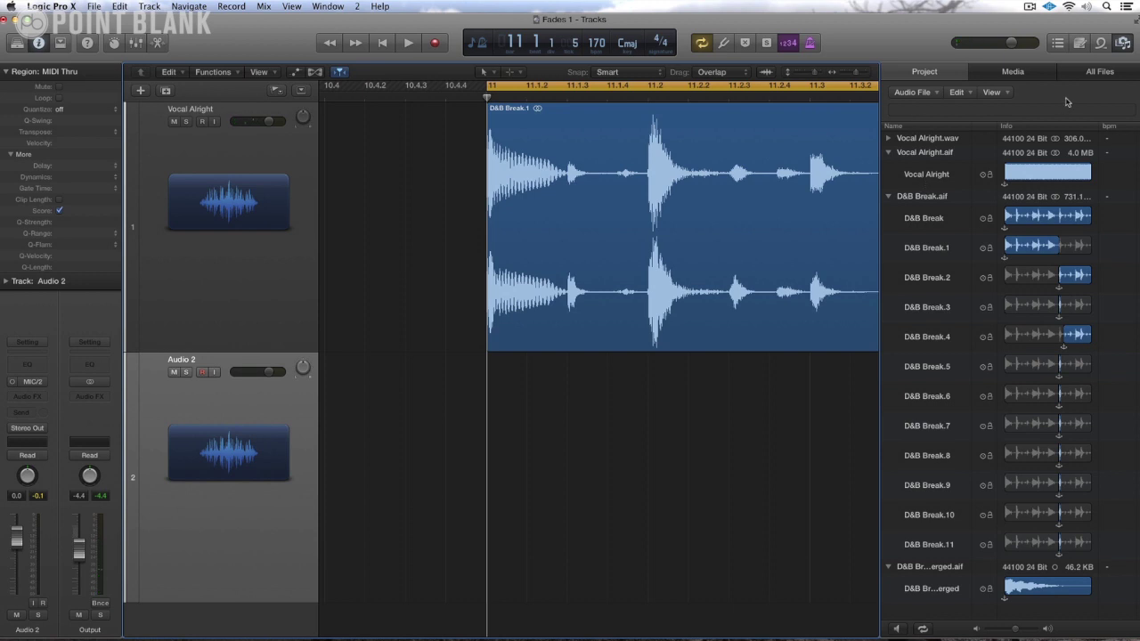
Step: Hide the audio browser and change the merged region's fade-out setting to Slow Down
left_click(1123, 44)
scroll(763, 491, "right", 10)
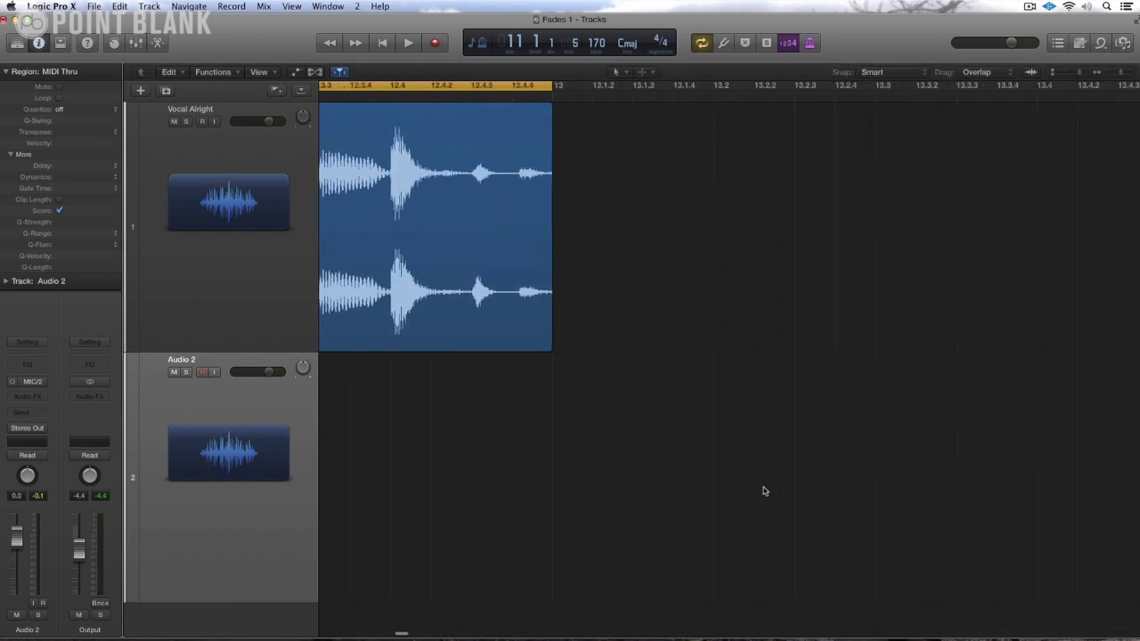
left_click(617, 390)
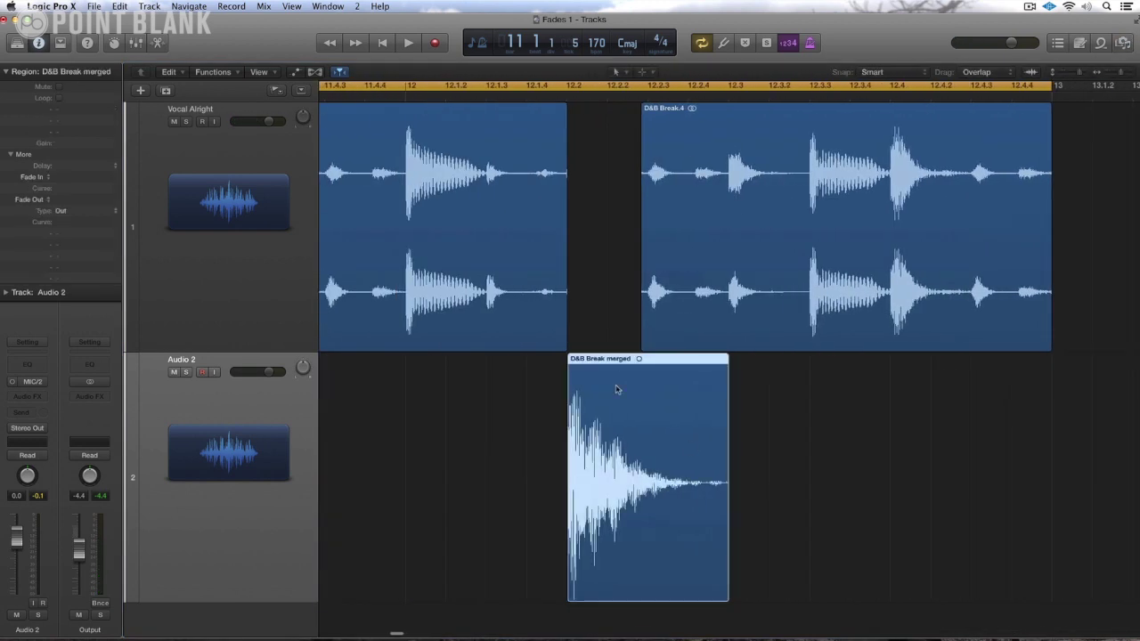
left_click(44, 202)
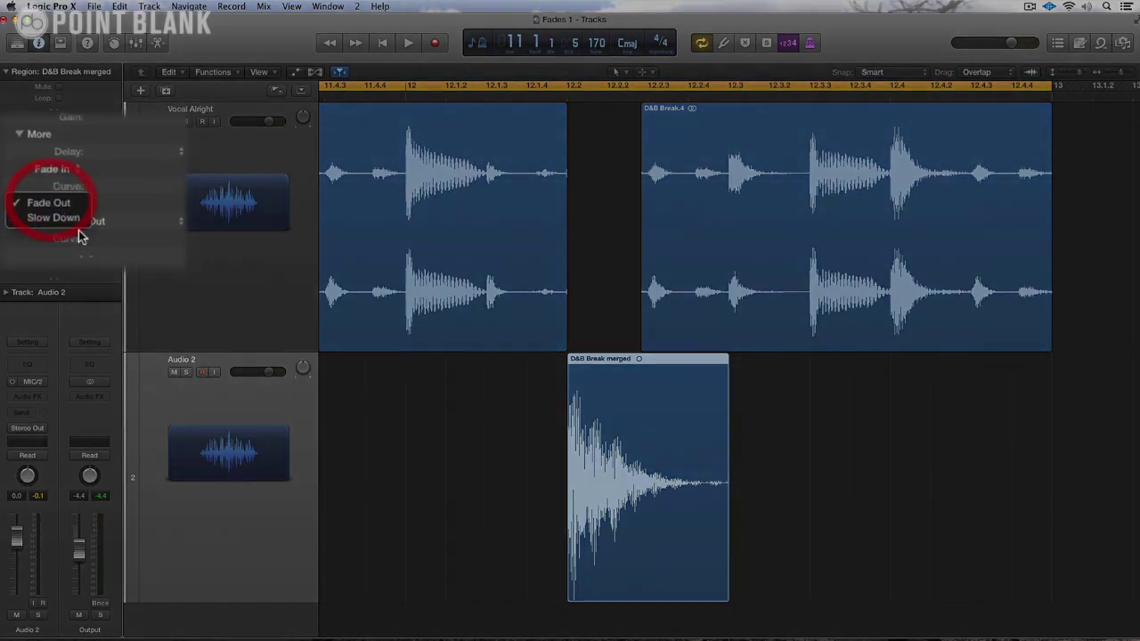
left_click(49, 212)
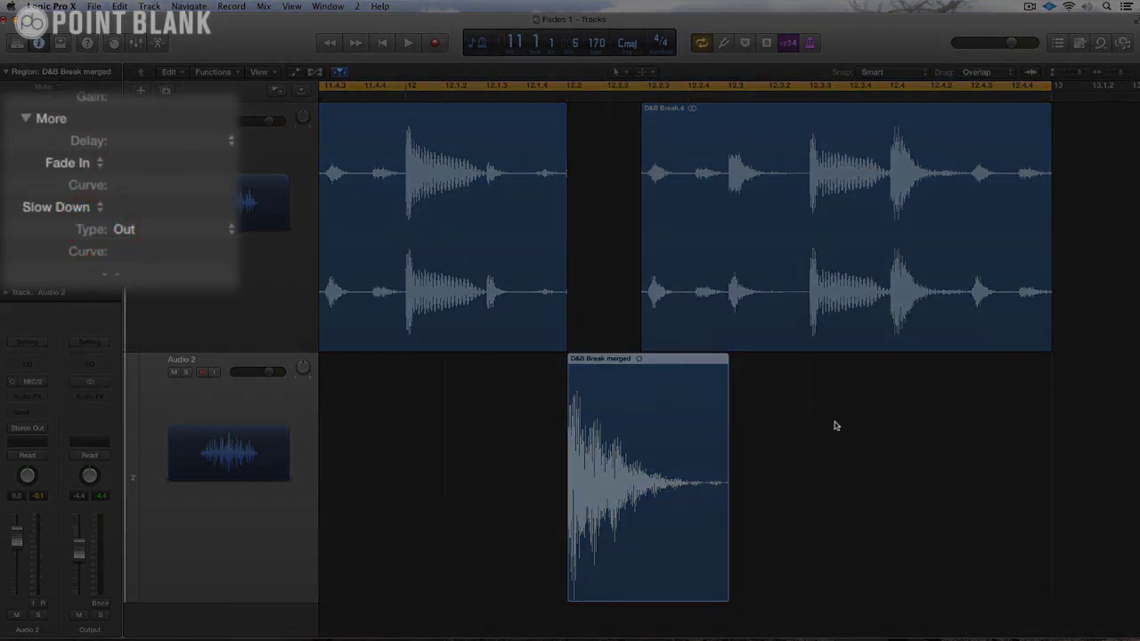
Step: With the Fade tool, draw a slow-down of about 313 on the merged region, bend its curve to about -14 and play it back
key("t")
left_click(889, 558)
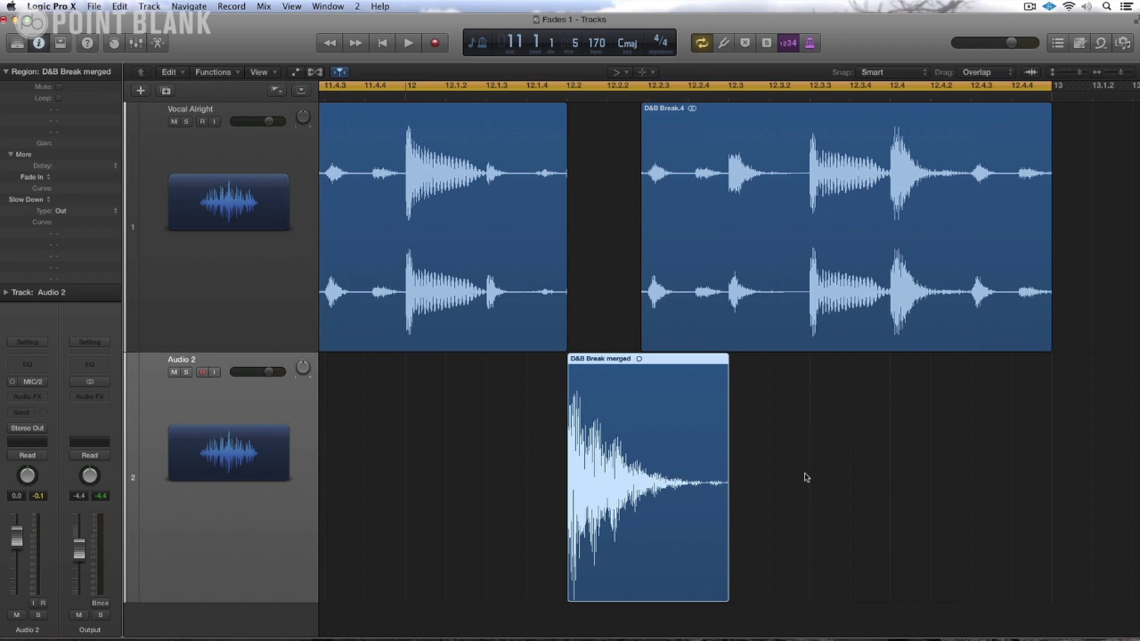
left_click_drag(761, 450, 585, 410)
left_click_drag(650, 467, 657, 409)
key("space")
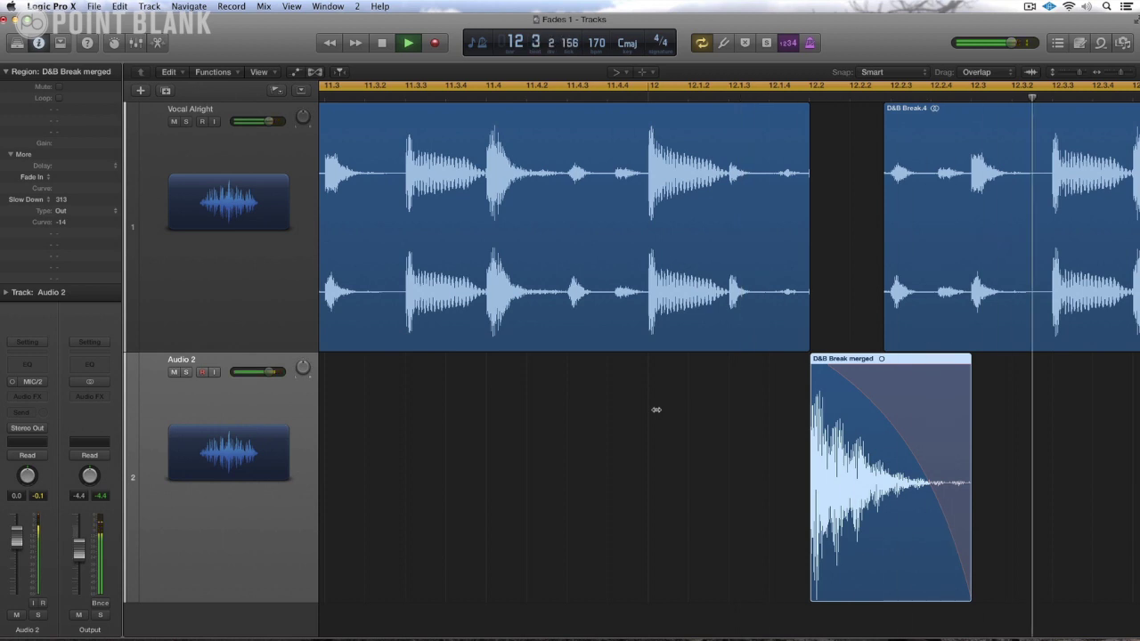
key("space")
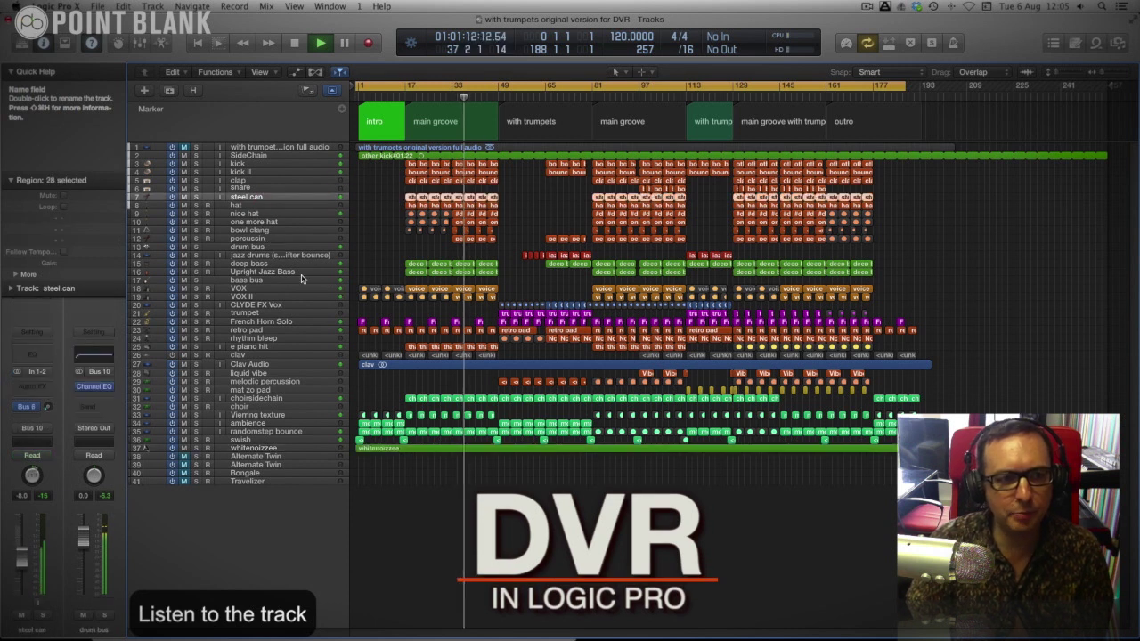
Step: Solo the steel can track in the trumpets project during playback
left_click(196, 197)
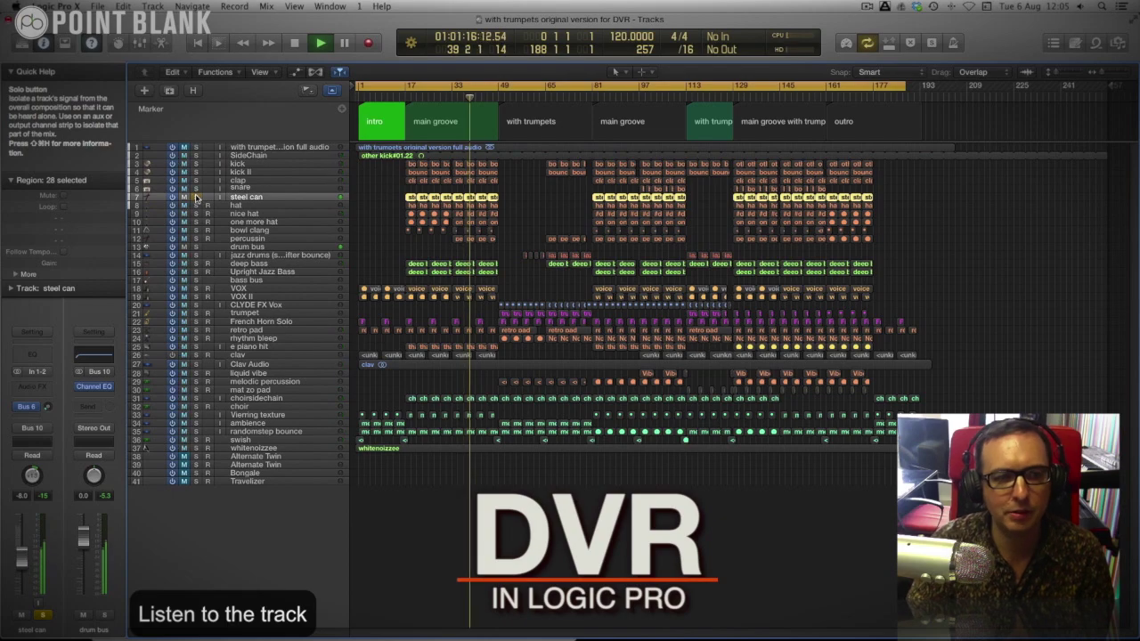